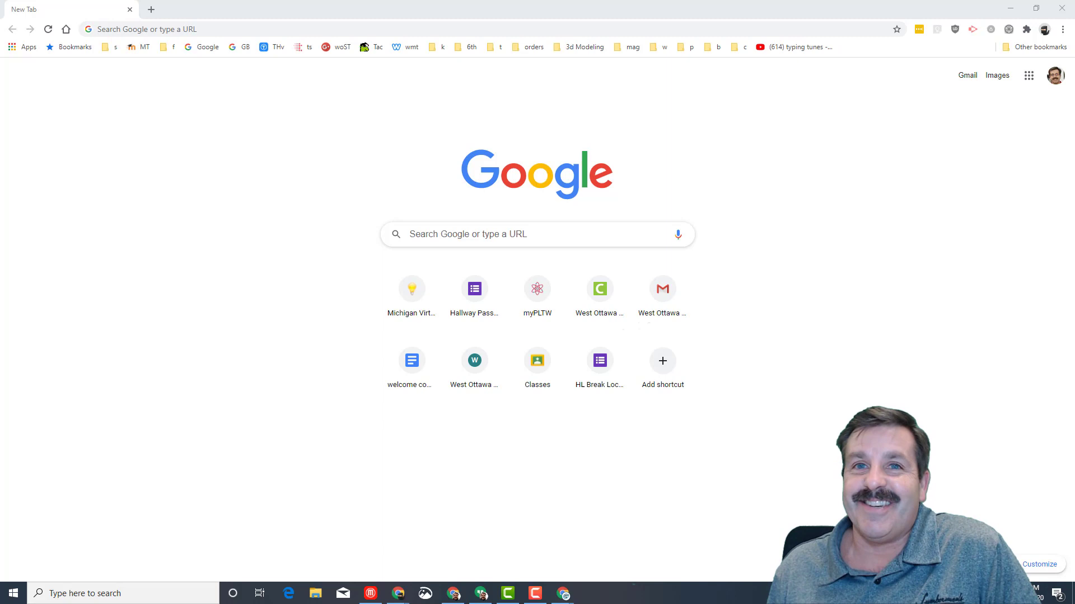
Step: Create a new blank Google Sheets spreadsheet from the Google apps menu
left_click(1028, 78)
left_click(928, 229)
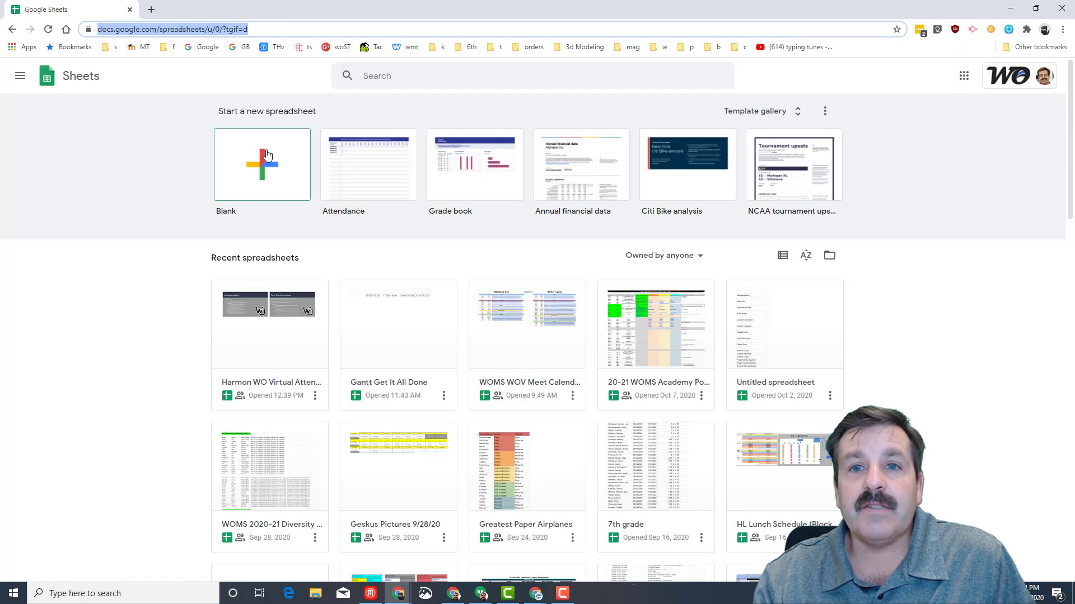
left_click(266, 155)
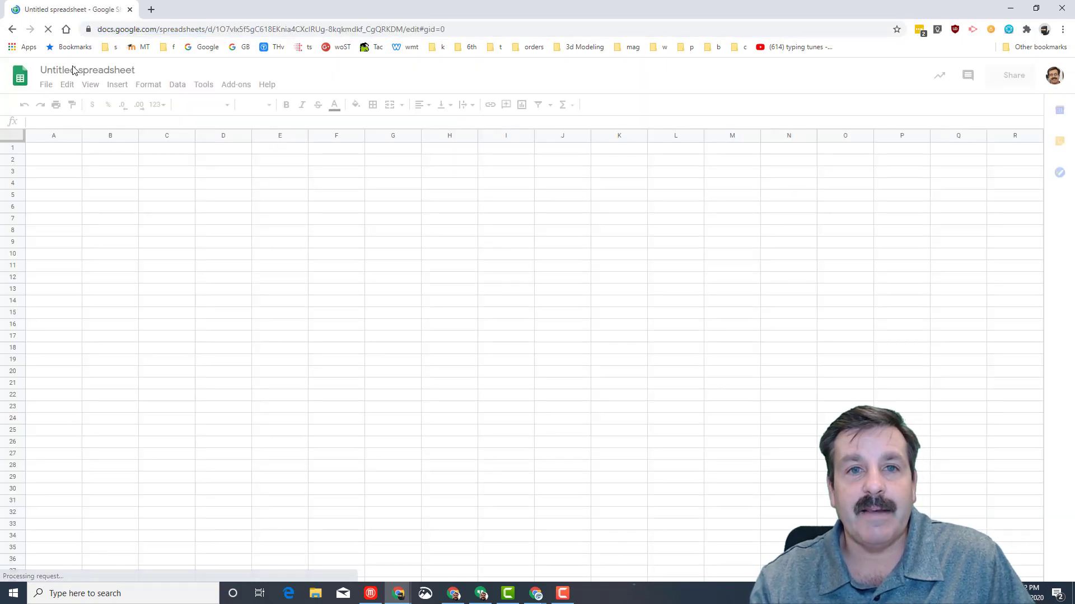
Step: Rename the spreadsheet to 'Gannt Get it all done MDH'
left_click(70, 72)
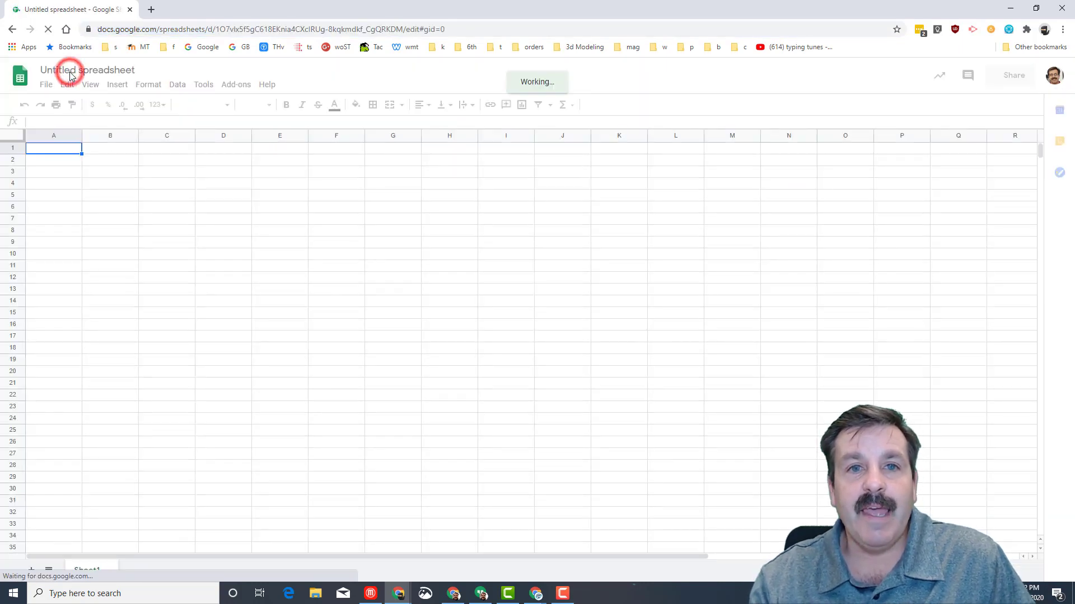
type("Gannt Get it all done MDH")
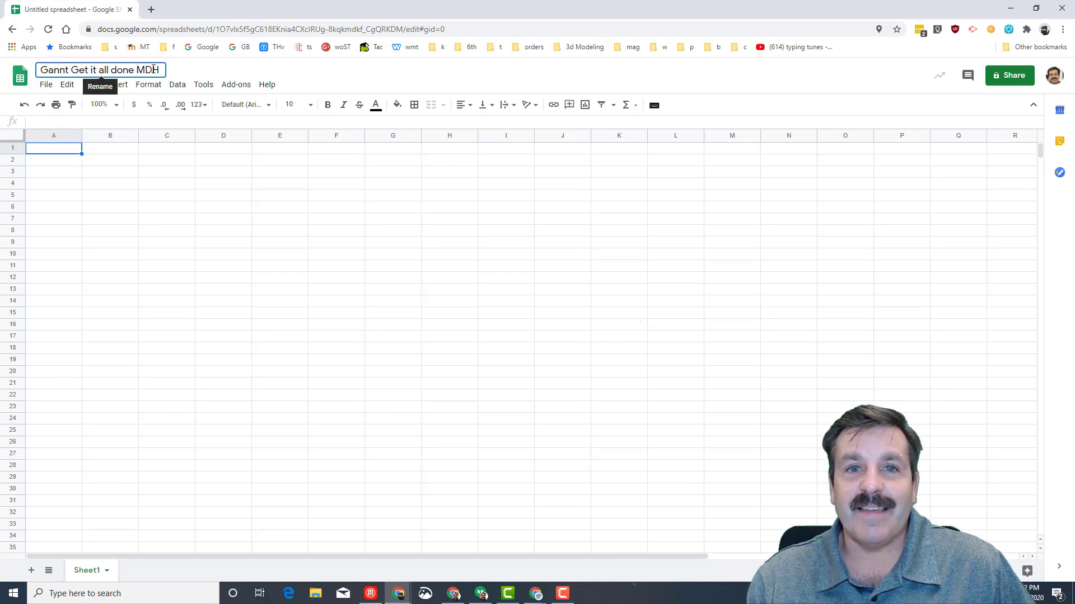
left_click(202, 69)
type("Task & Times")
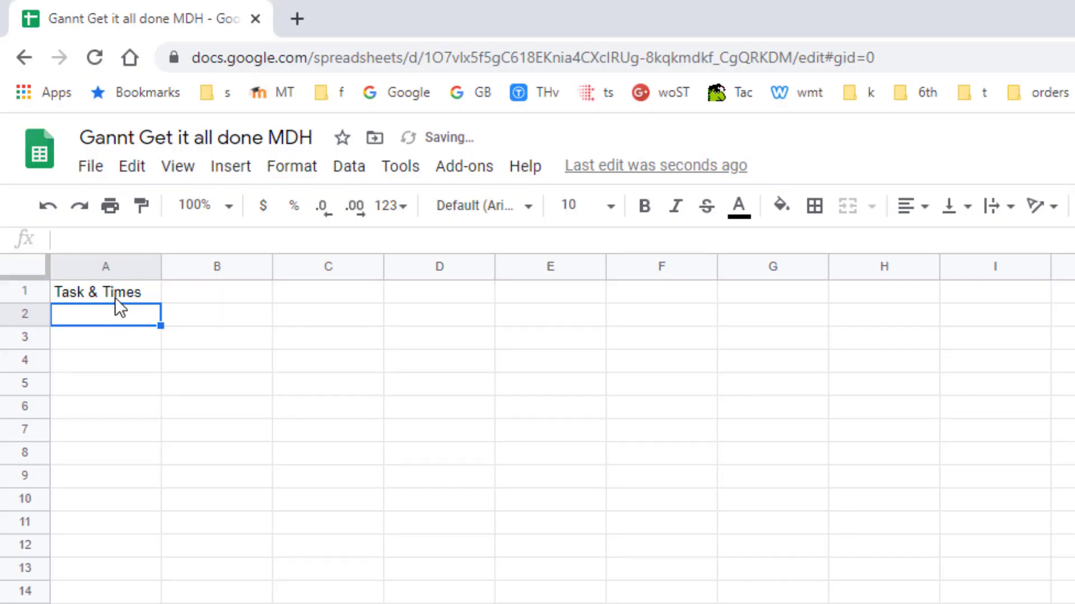
Step: Enter the first time slot, 15:00 - 16:00, in B1
left_click(116, 297)
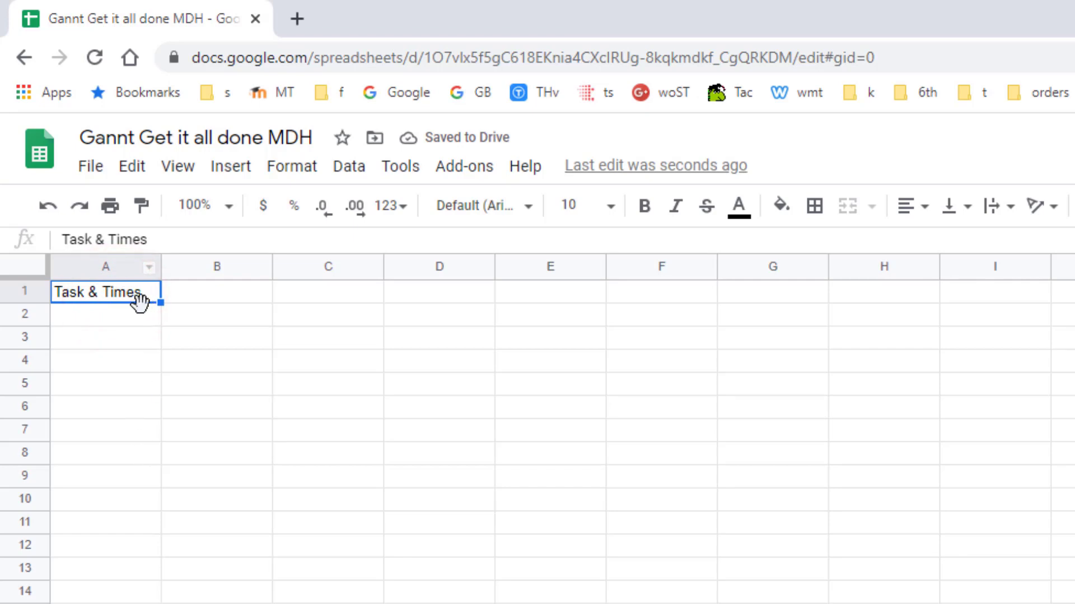
left_click(204, 297)
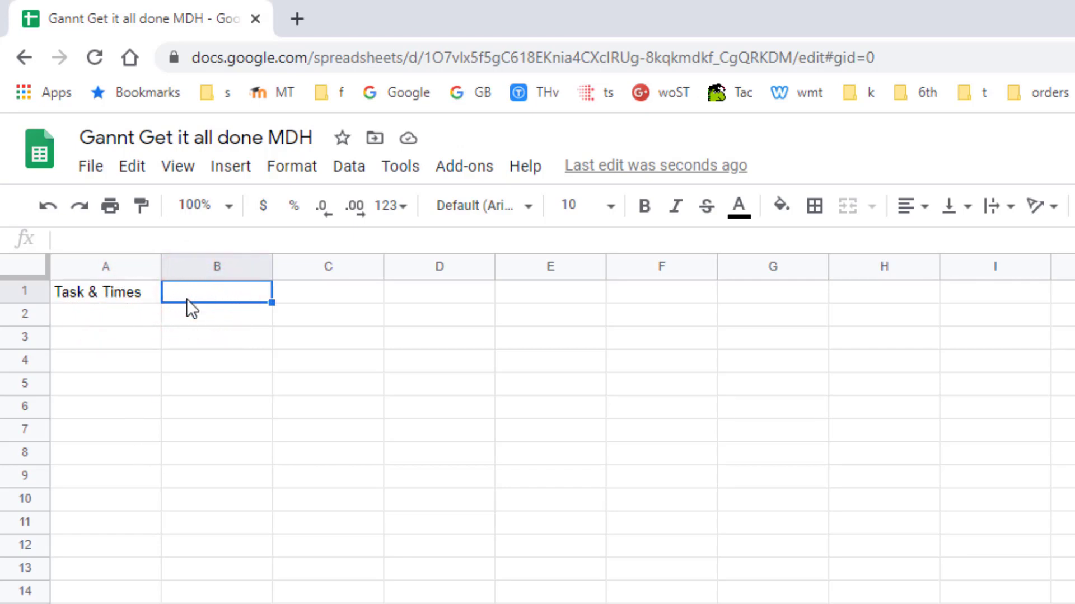
type("15:00")
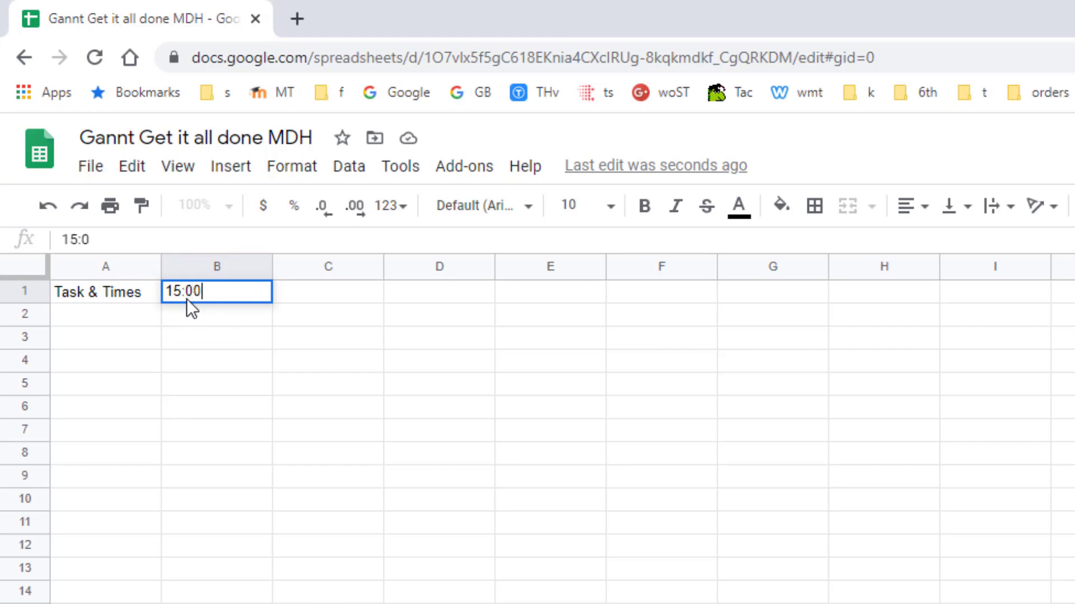
type("0")
key("BackSpace")
type("-")
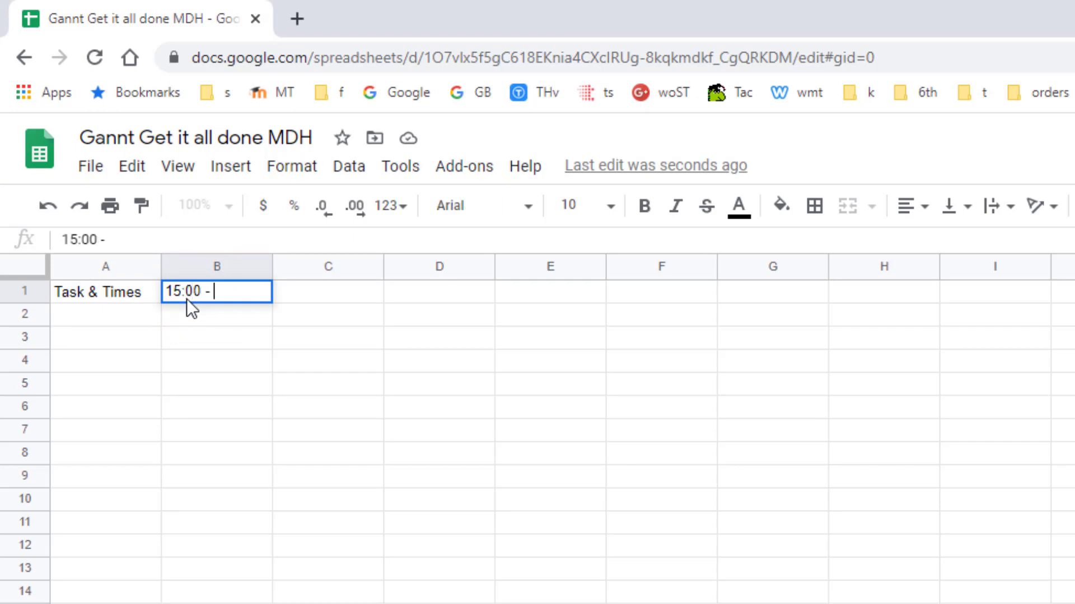
type(" 16")
type(":16")
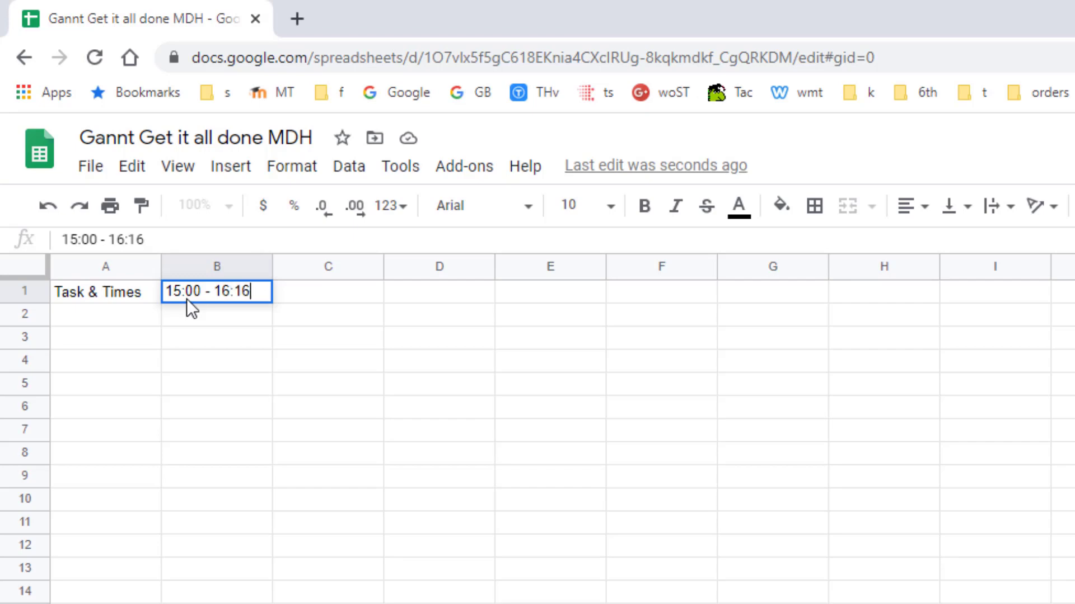
key("BackSpace")
key("BackSpace")
type("00")
key("Return")
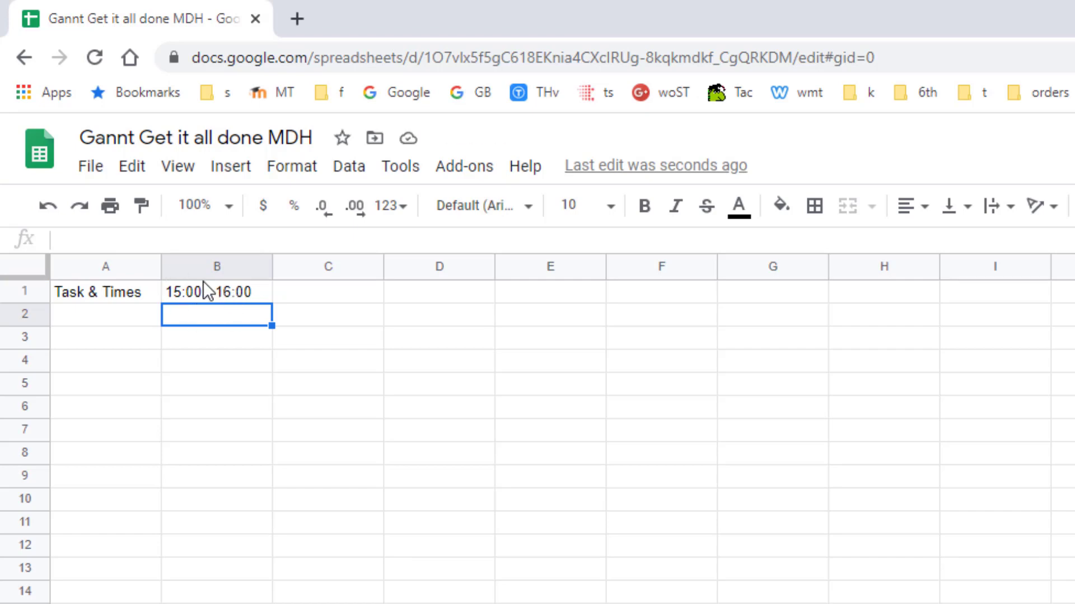
Step: Fill C1:E1 with the slots 16:00-17:00, 17:00-18:00 and 18:00-19:00
left_click(308, 297)
type("16:")
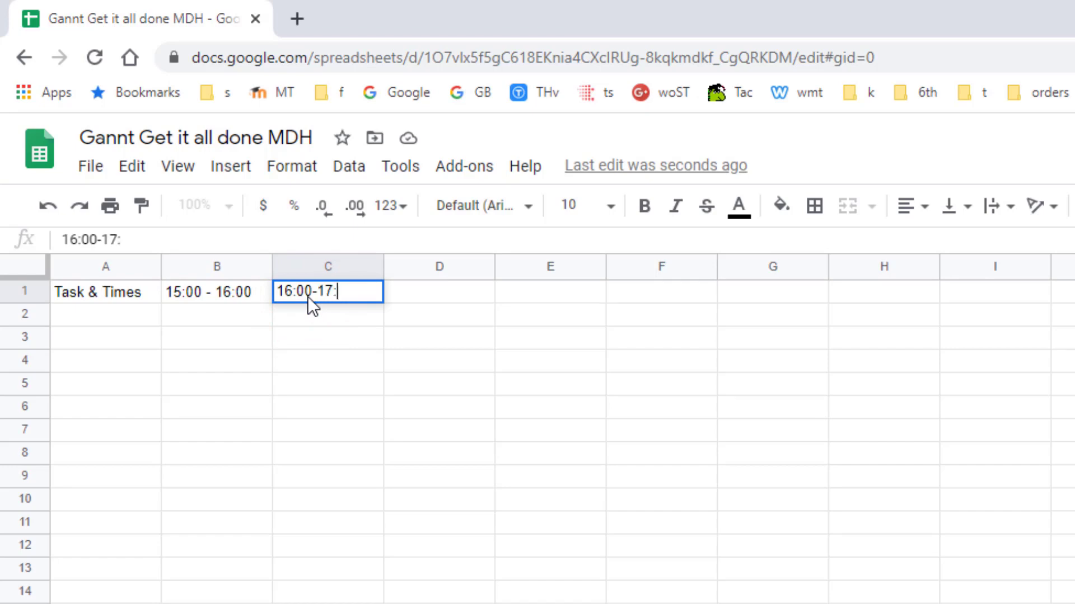
type("00")
key("Tab")
key("Tab")
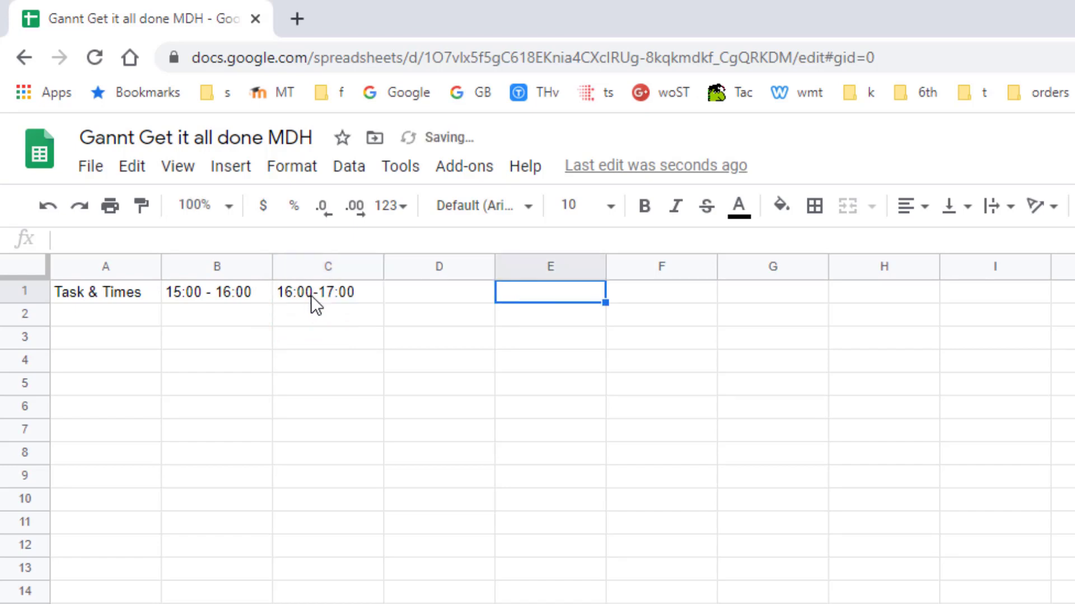
left_click(470, 296)
type("17:00-")
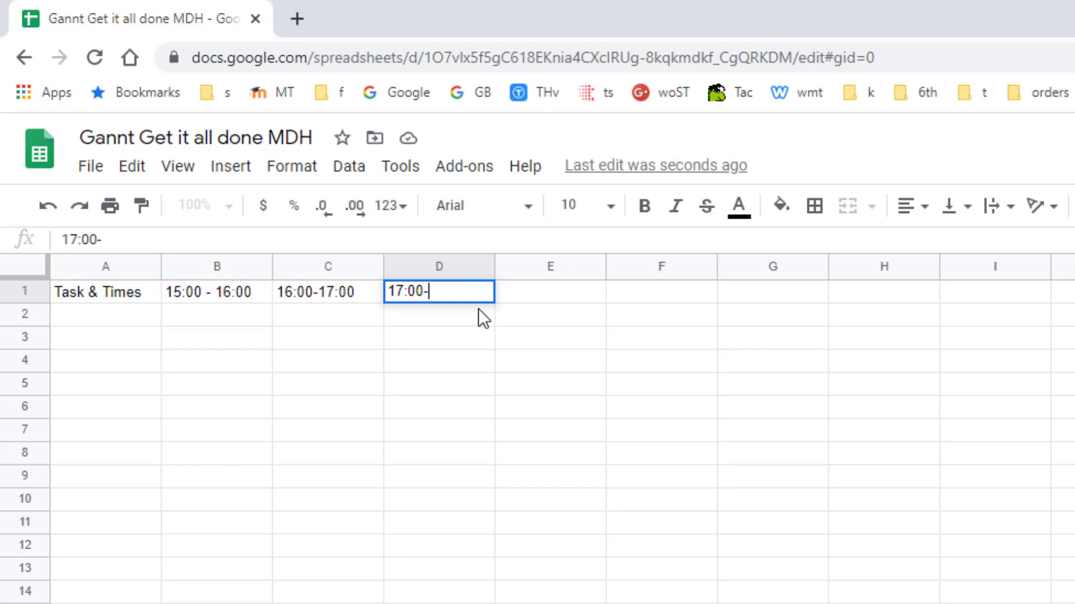
type("18:00")
key("Return")
left_click(525, 293)
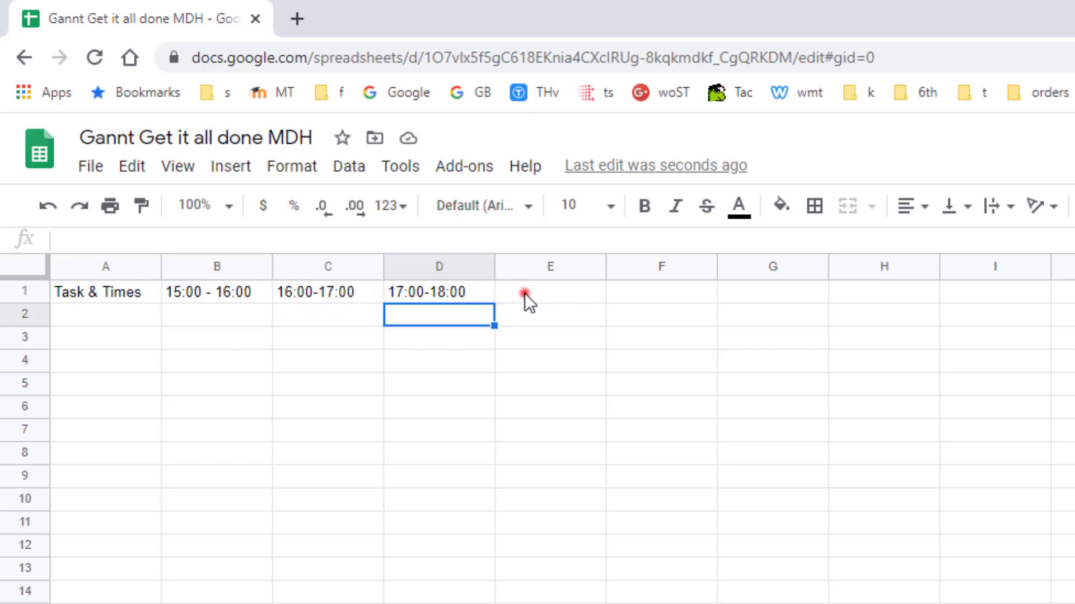
type("18")
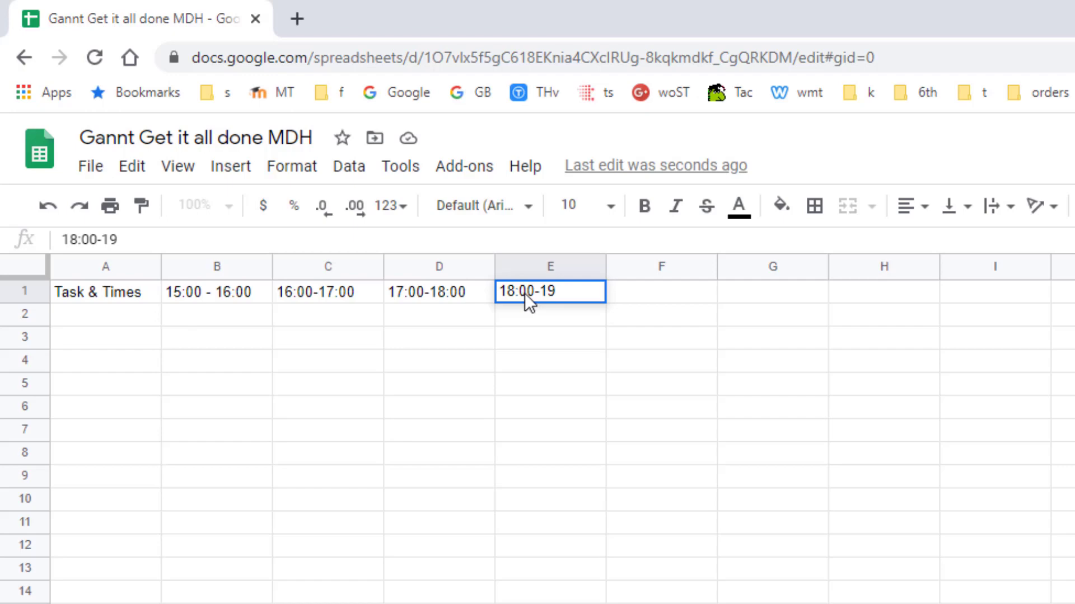
type(":00")
key("Return")
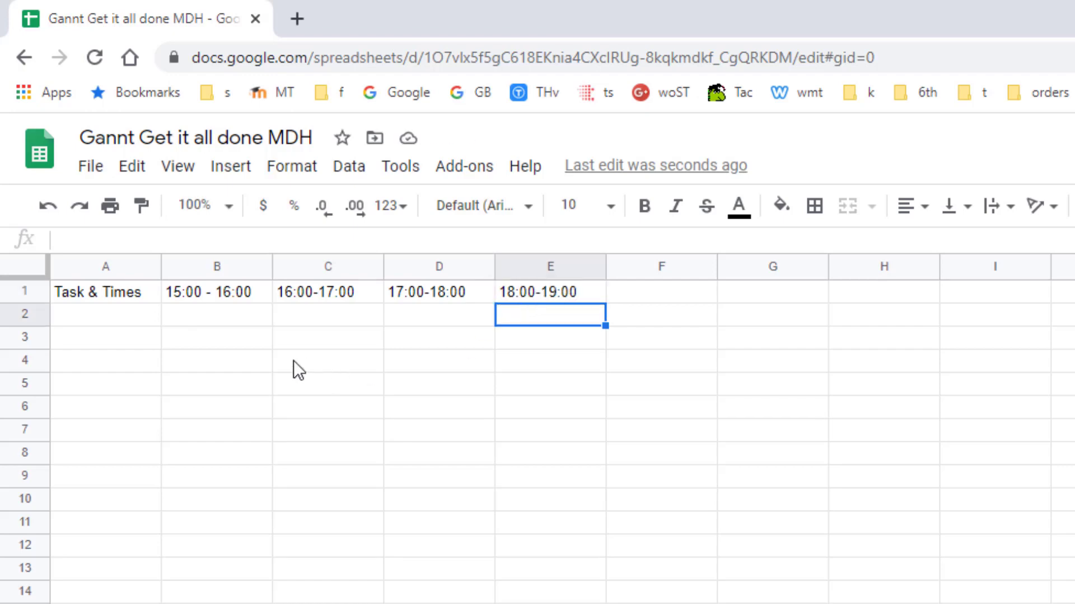
Step: Enter the nine tasks, Ride Bus Home through Sleep, in A2:A10
left_click(139, 314)
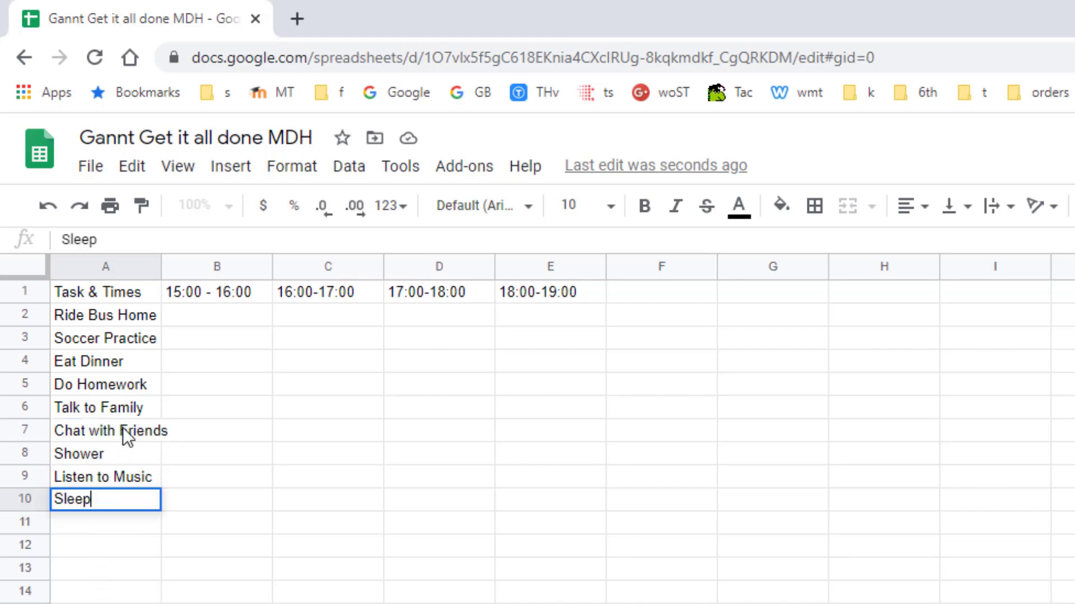
left_click(120, 517)
left_click(660, 288)
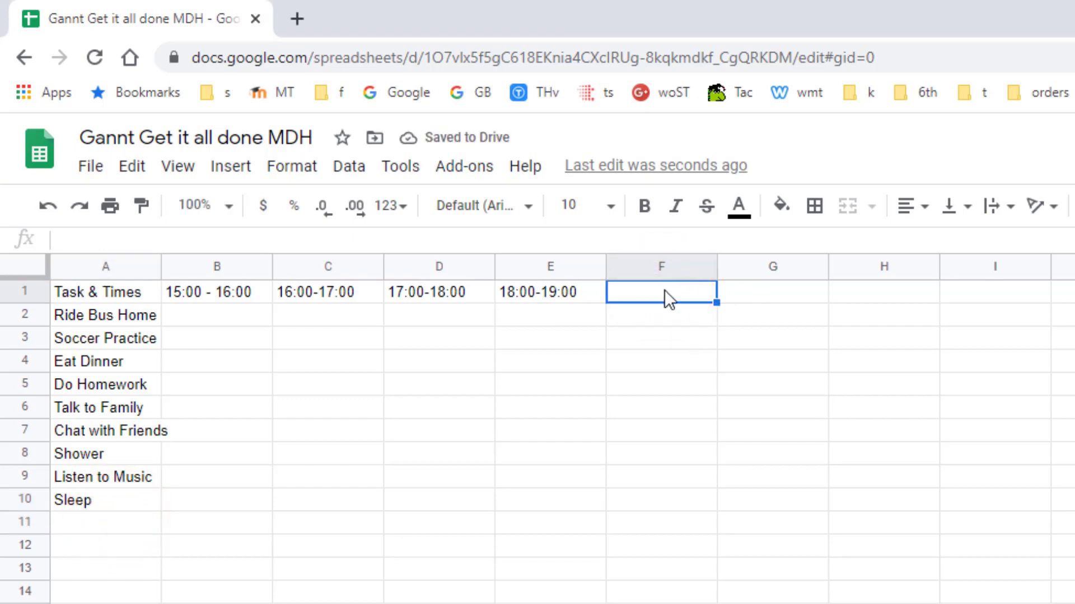
Step: Add the headers 19:00-20:00, 20:00-21:00 and 21:00-22:00 in F1:H1
type("19:00-20")
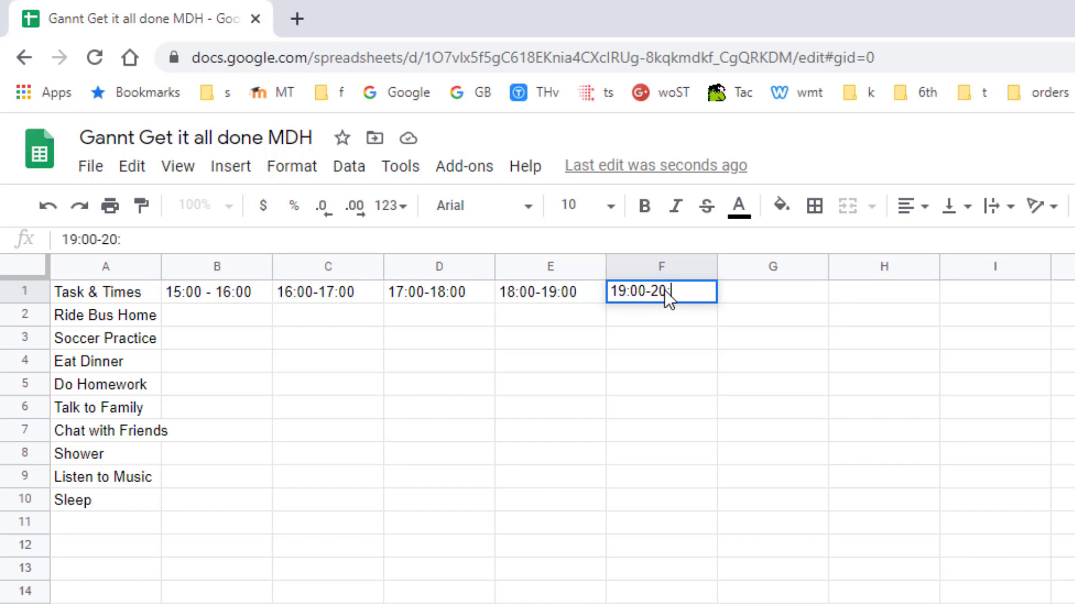
type(":00")
key("Tab")
type("20:00-21")
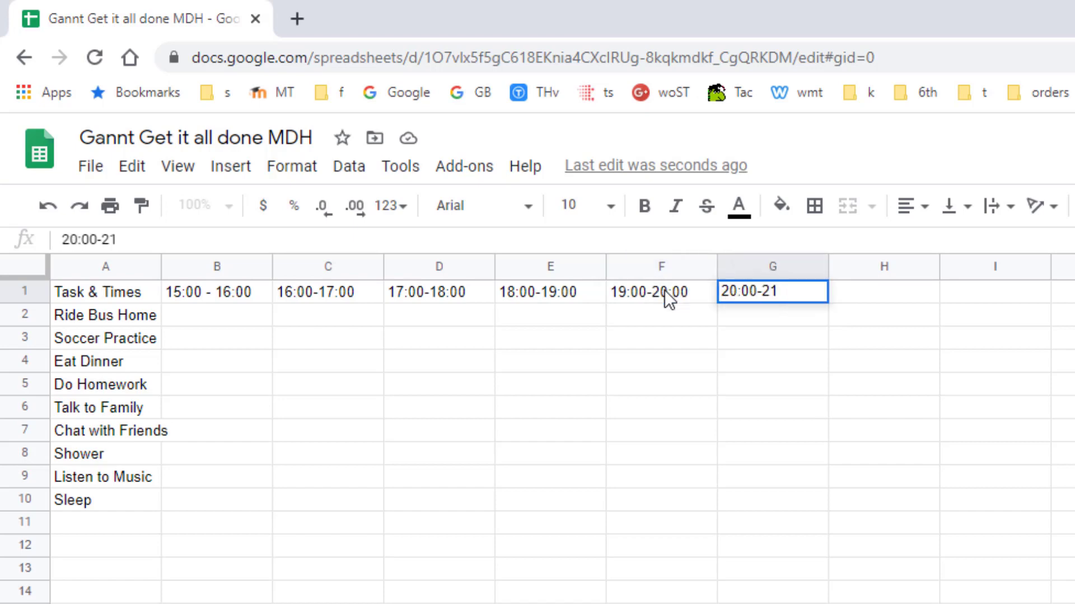
type(":00")
key("Tab")
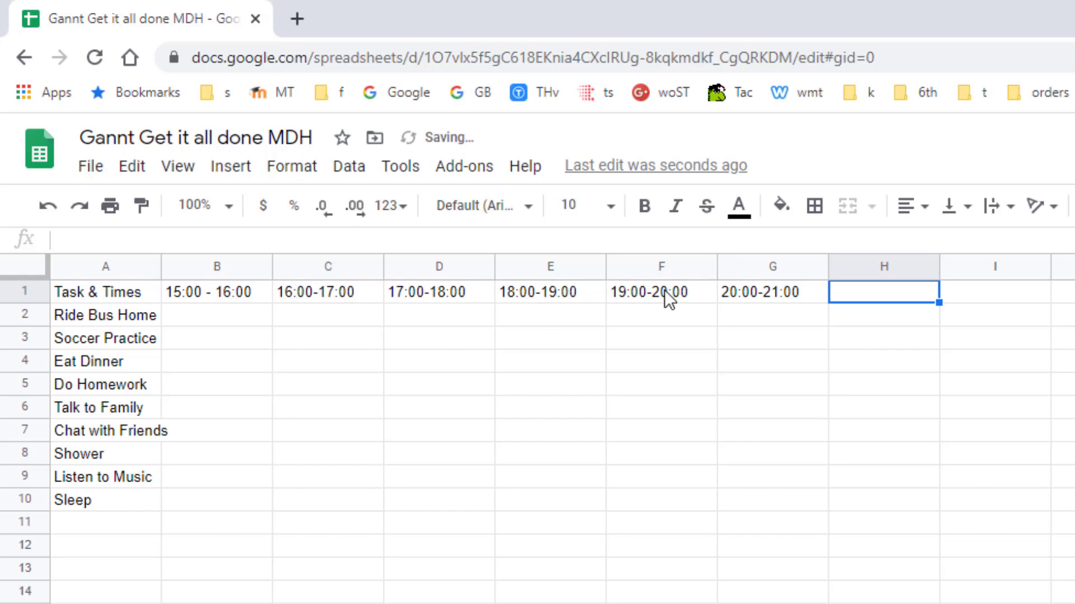
type("22:0")
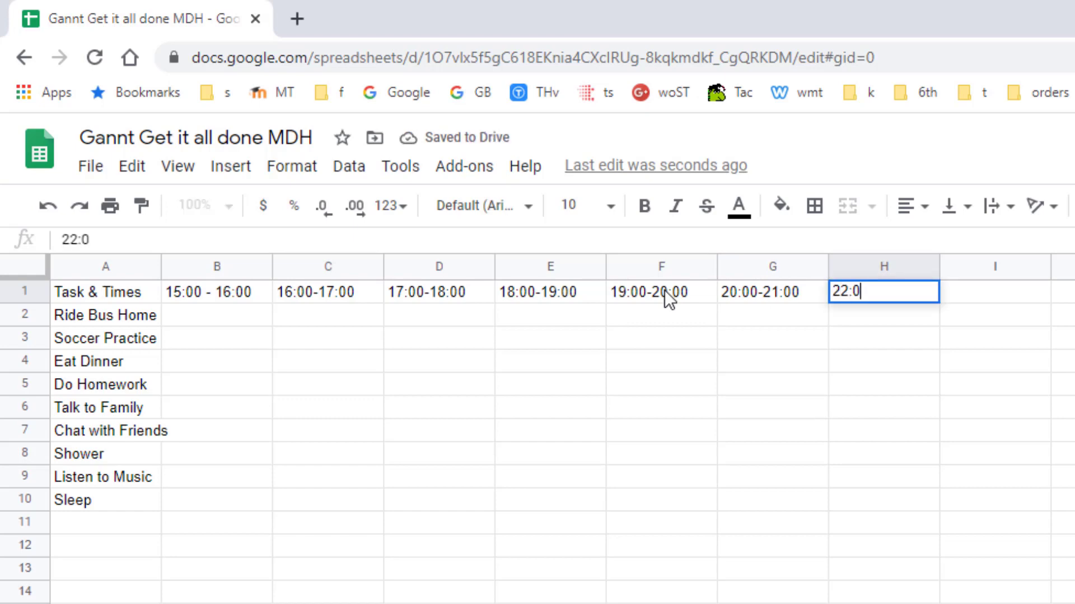
key("BackSpace")
key("BackSpace")
key("BackSpace")
type("1:00-")
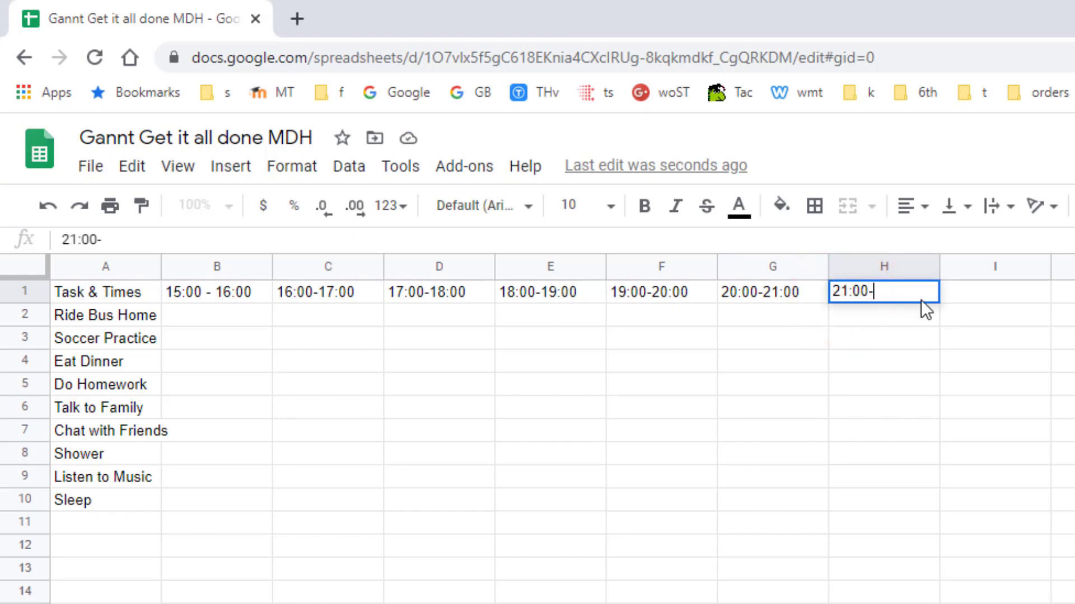
type("22:")
type("00")
key("Return")
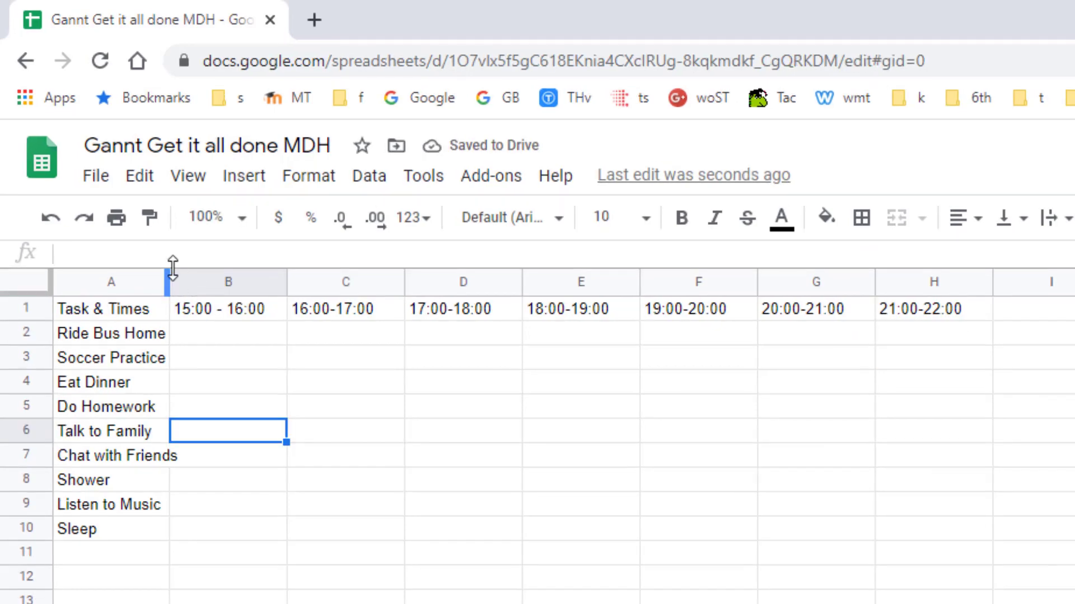
Step: Drag column A's border wider so names like Chat with Friends fit fully
left_click_drag(168, 272, 191, 272)
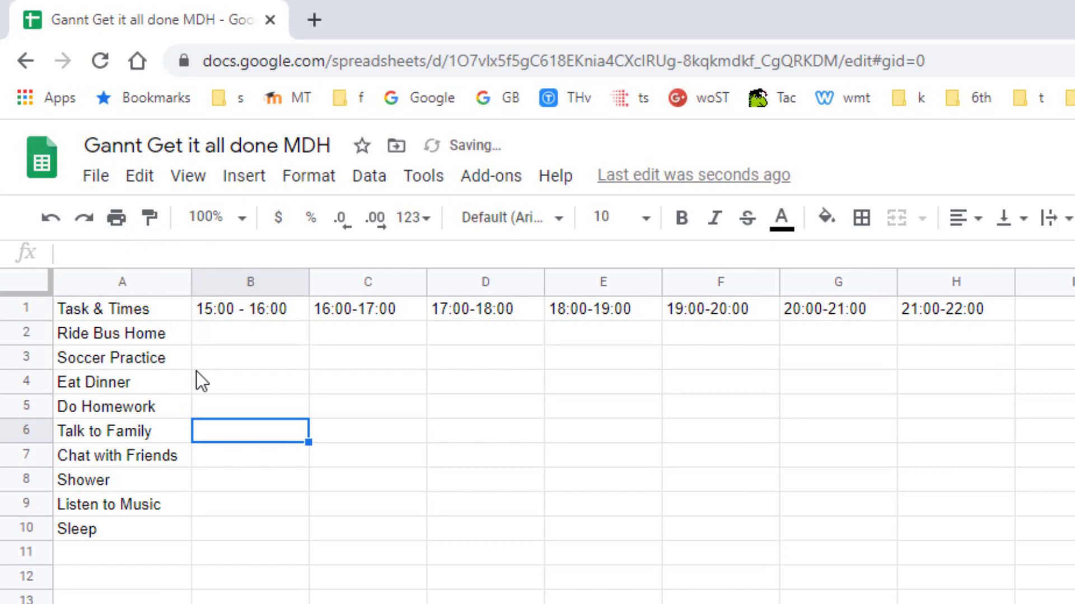
left_click(261, 460)
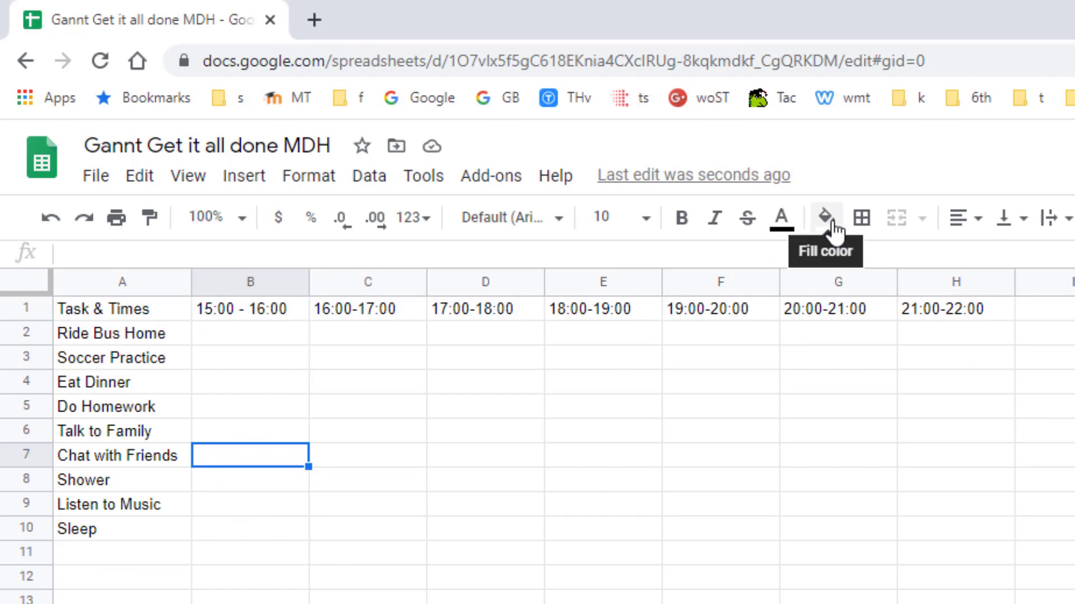
Step: Fill Ride Bus Home light red, Soccer Practice teal and Eat Dinner dark magenta
left_click(92, 315)
left_click(144, 335)
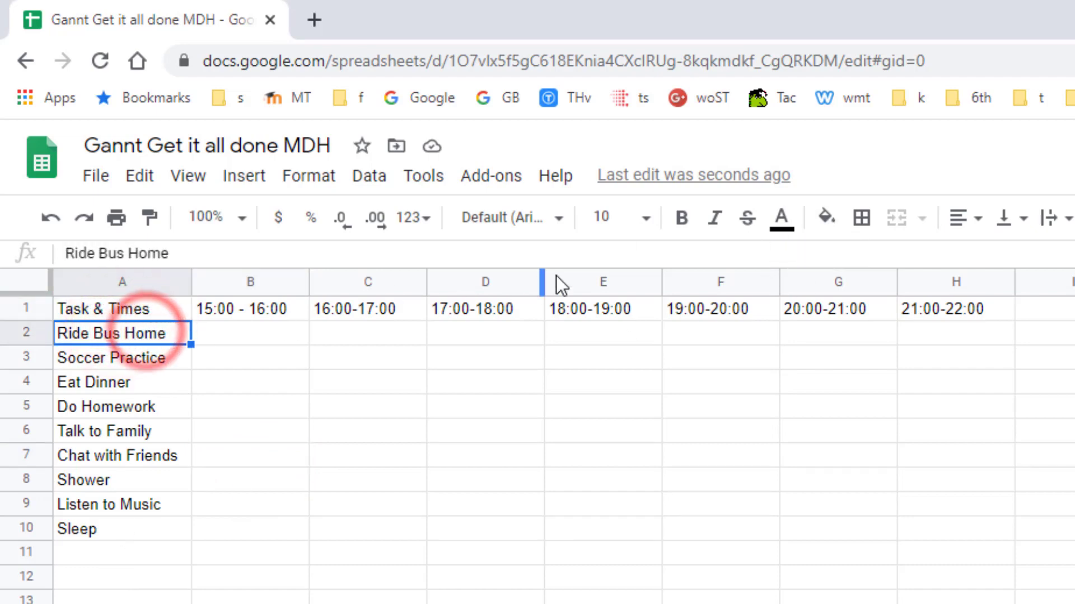
left_click(827, 218)
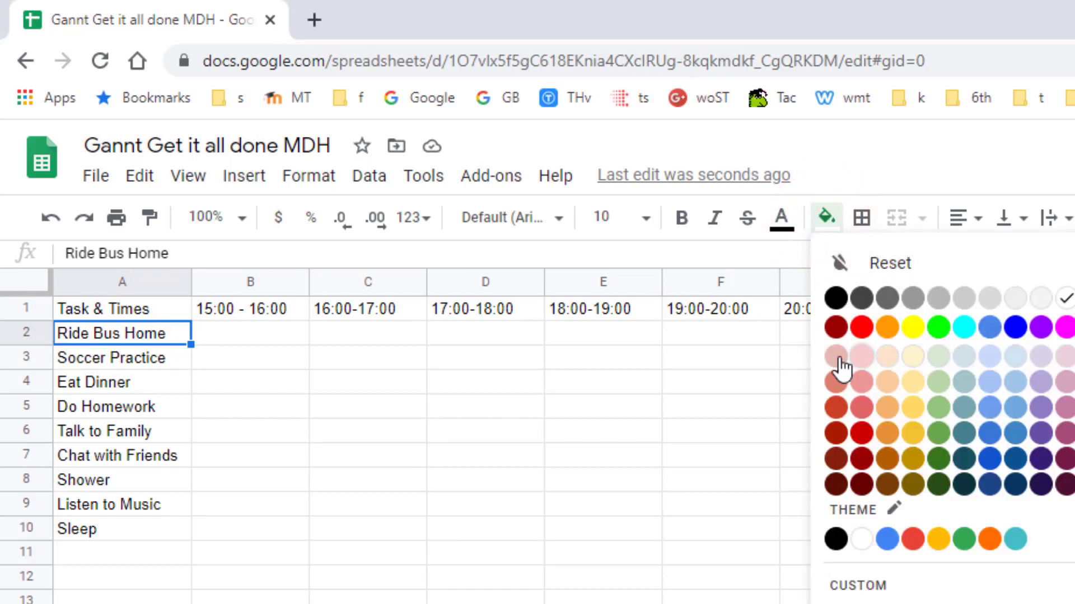
left_click(861, 407)
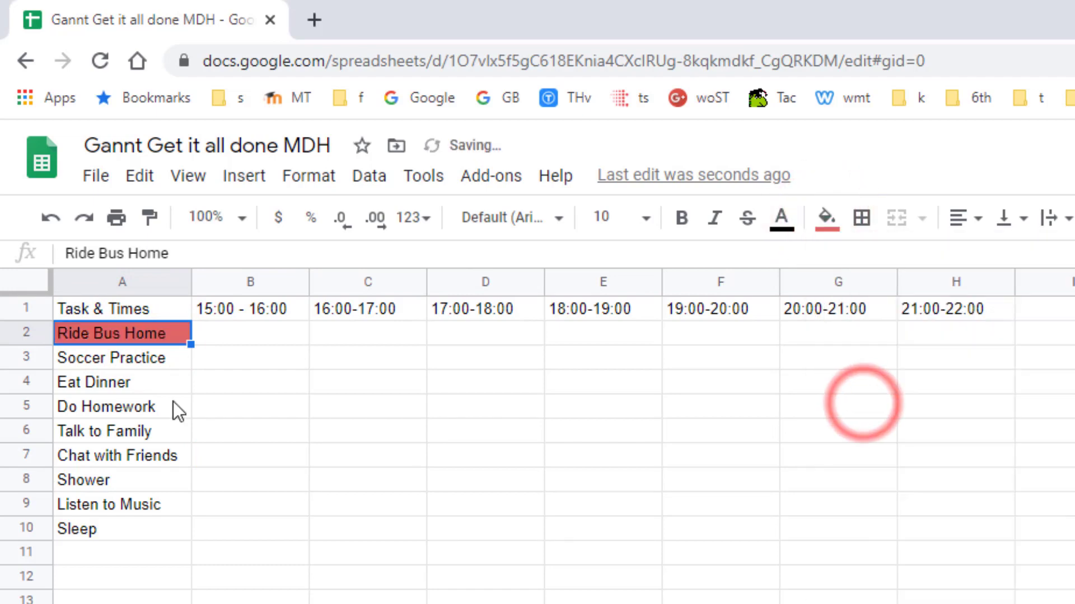
left_click(162, 361)
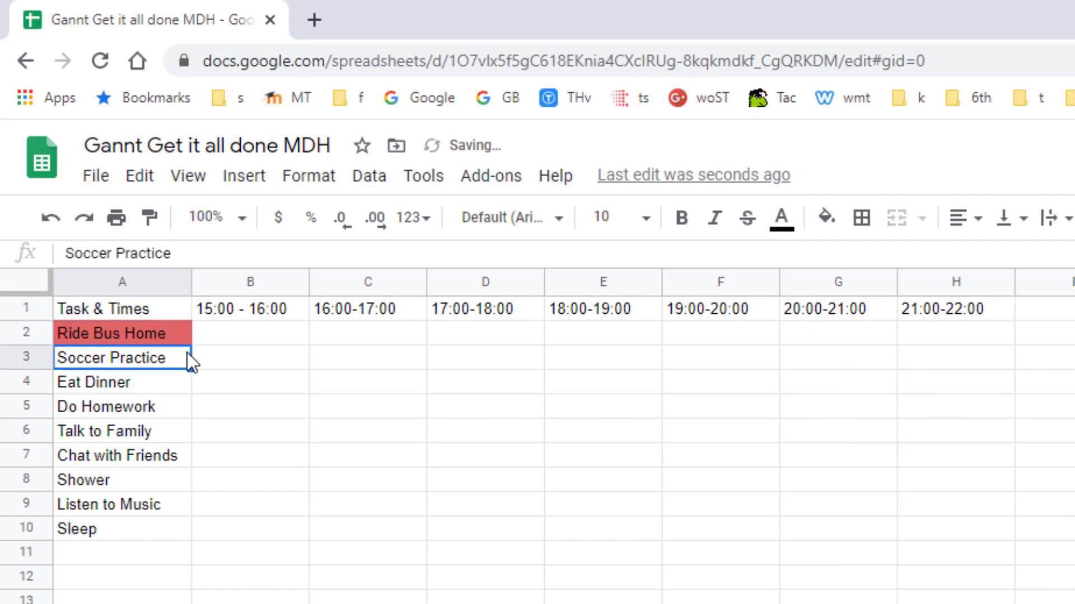
left_click(826, 217)
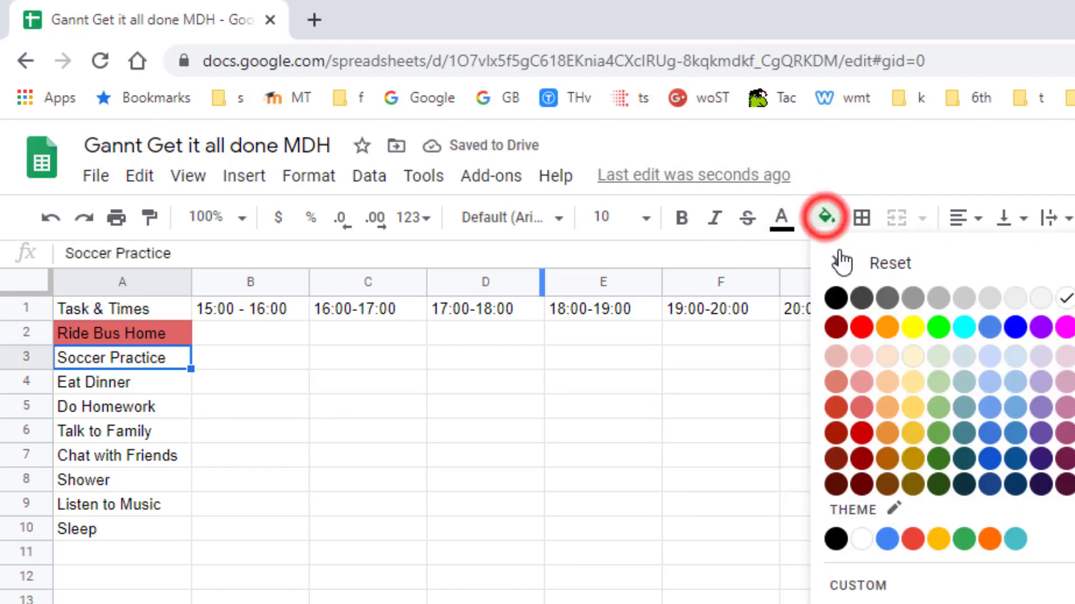
left_click(961, 409)
left_click(181, 394)
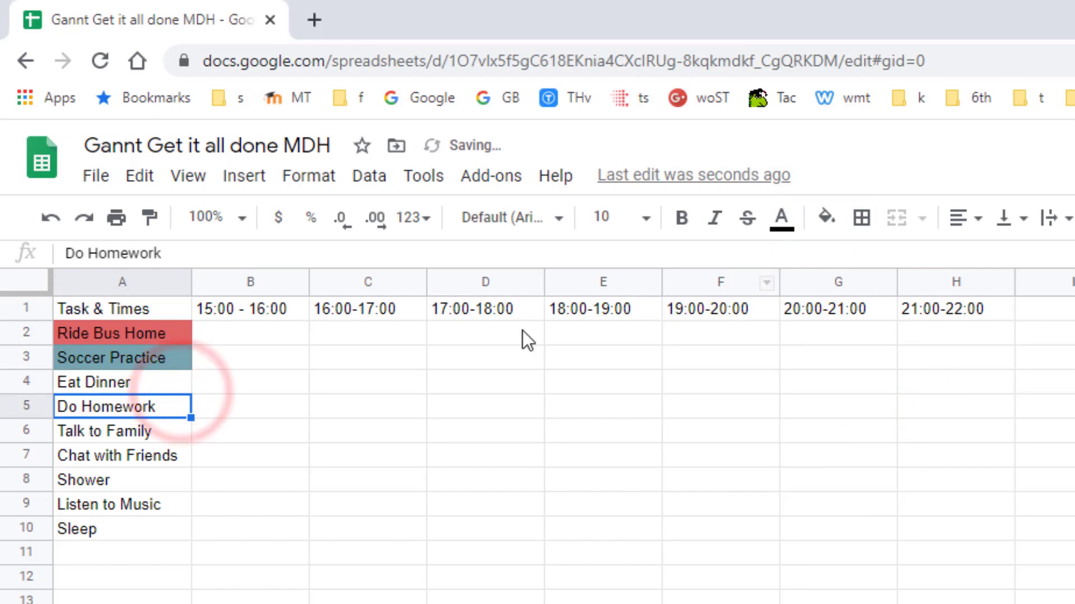
key("Up")
left_click(825, 218)
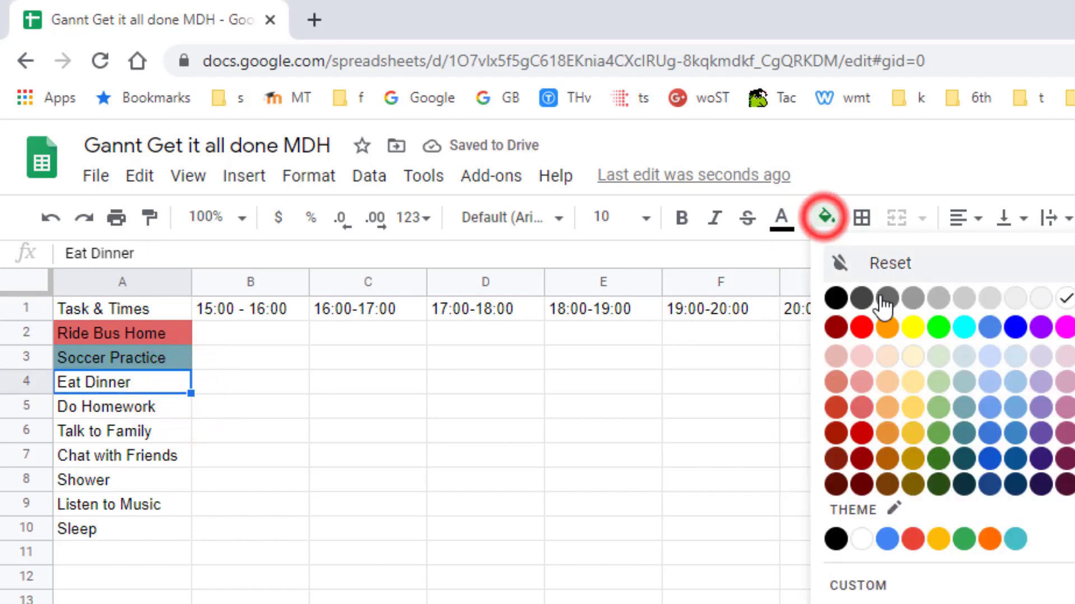
left_click(1062, 436)
Step: Fill Do Homework dark blue, Talk to Family dark yellow, Chat with Friends cyan, Shower bright green
key("Down")
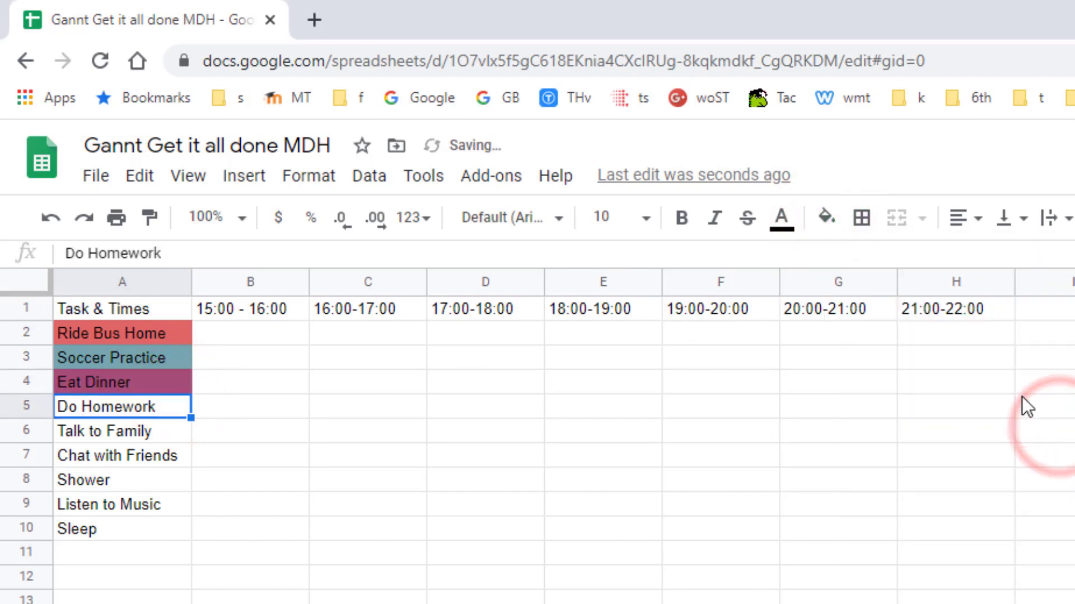
left_click(826, 219)
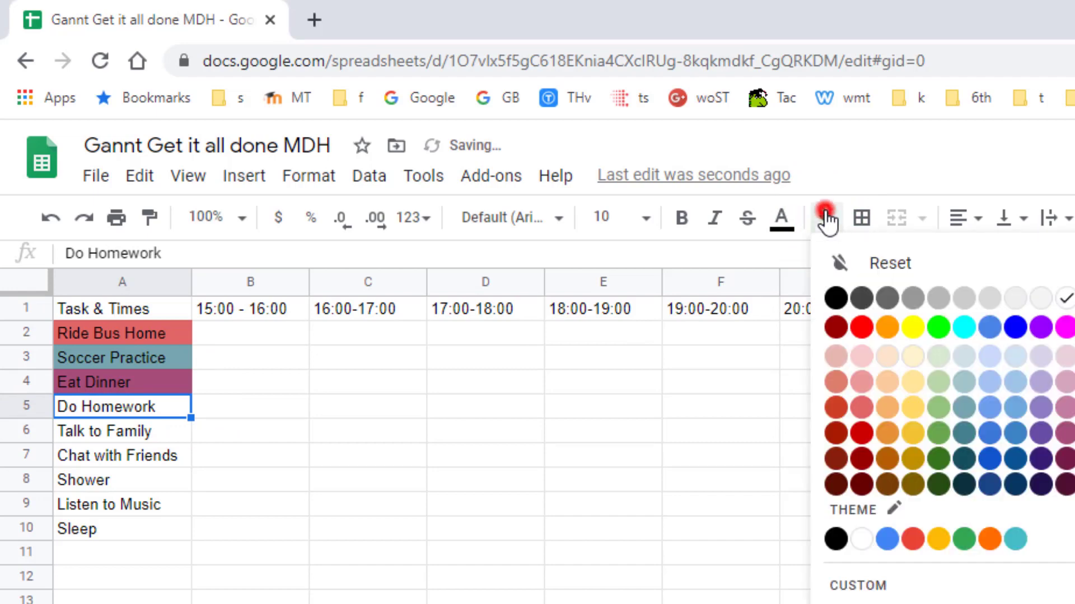
left_click(989, 450)
key("Down")
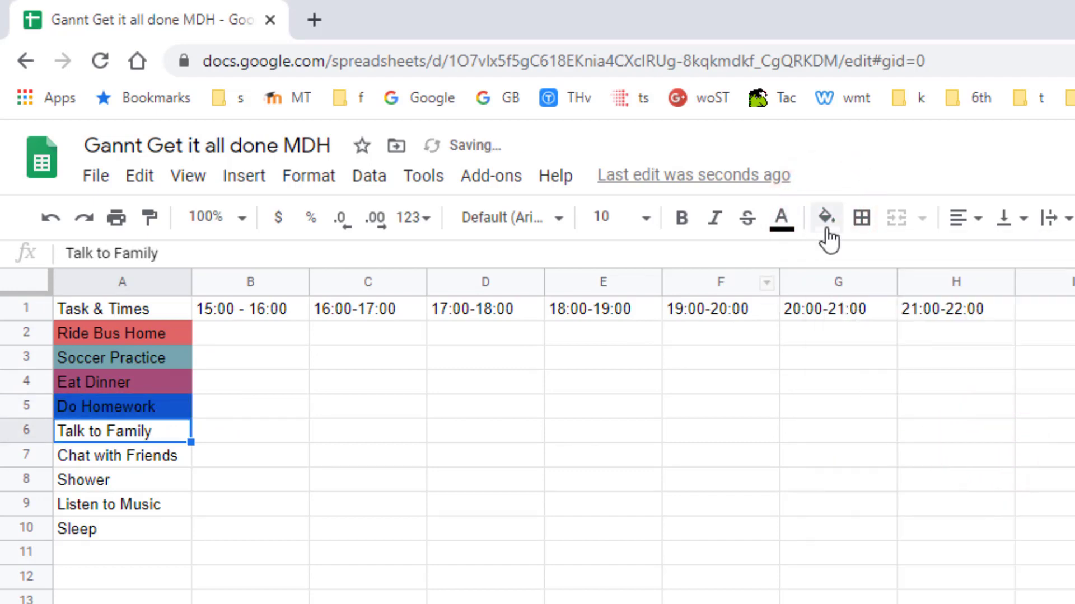
left_click(826, 219)
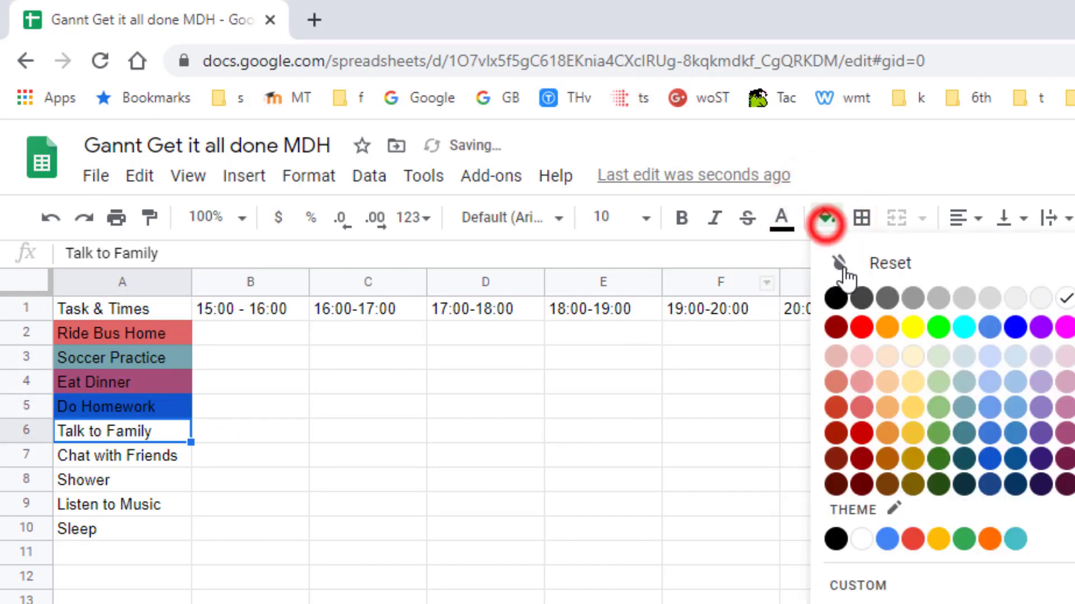
left_click(910, 432)
key("Down")
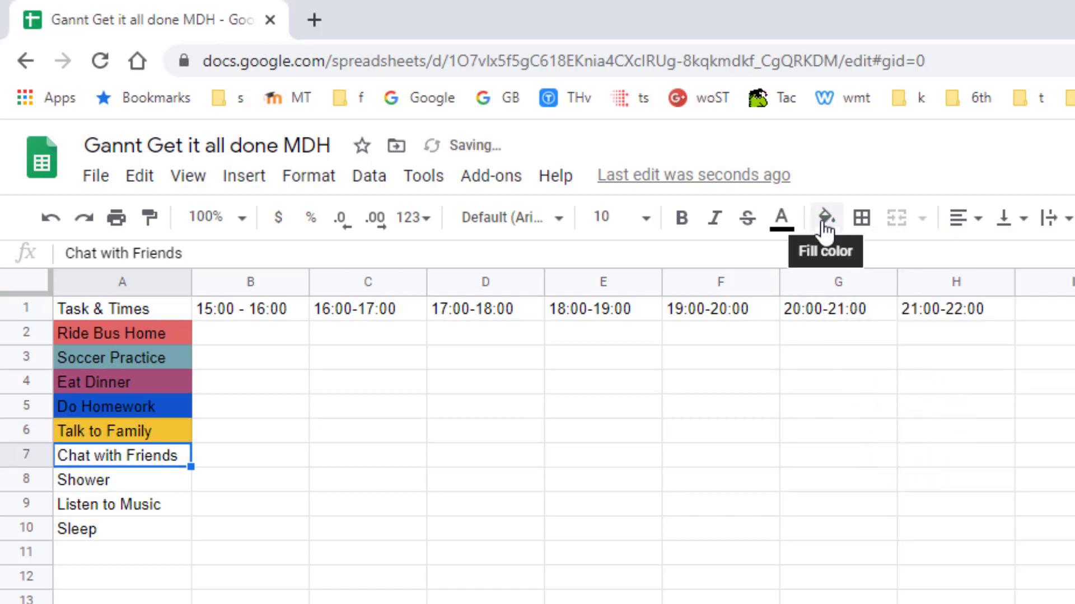
left_click(826, 218)
left_click(963, 332)
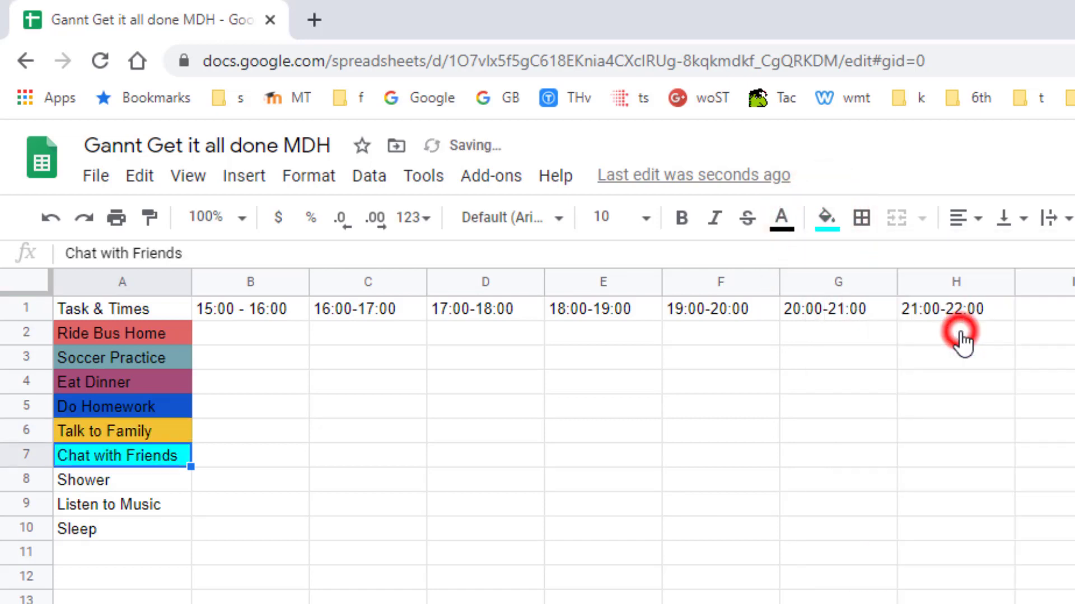
key("Down")
left_click(827, 218)
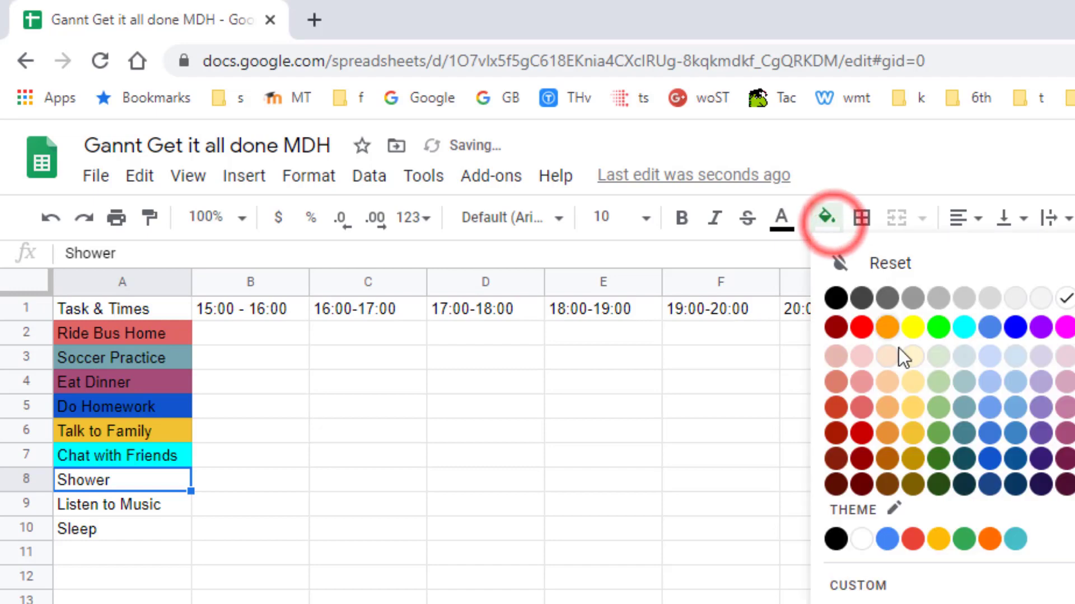
left_click(933, 334)
Step: Fill Listen to Music magenta and Sleep light cornflower blue
key("Down")
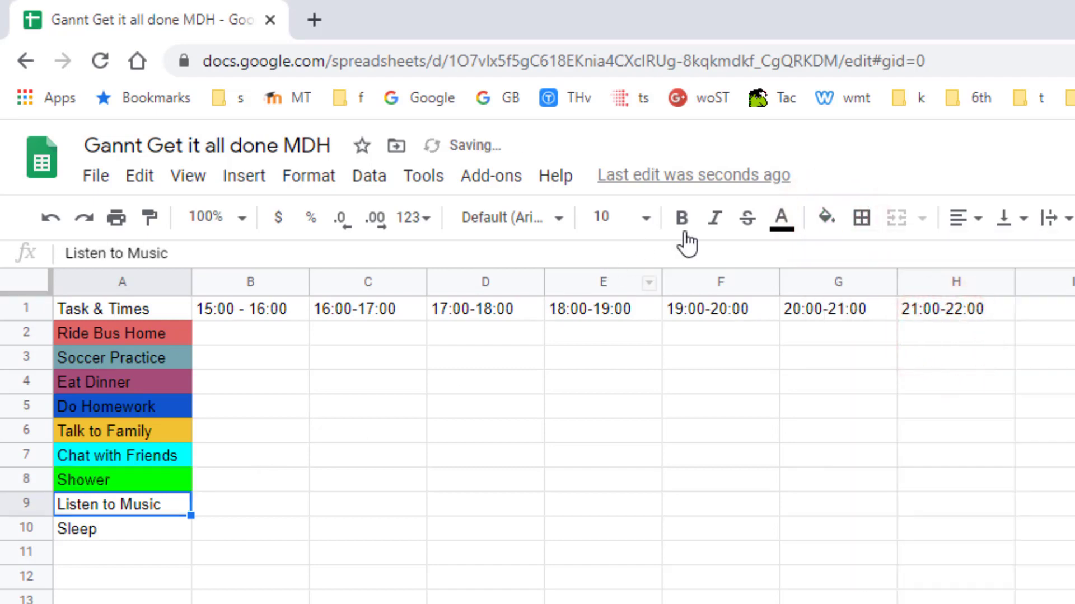
left_click(828, 218)
left_click(1063, 328)
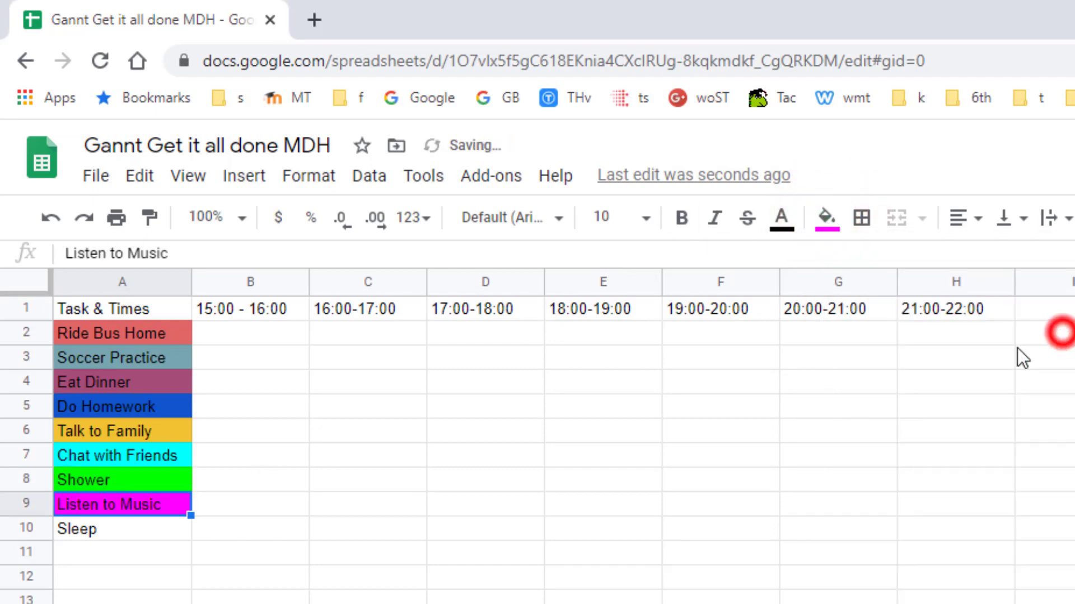
key("Down")
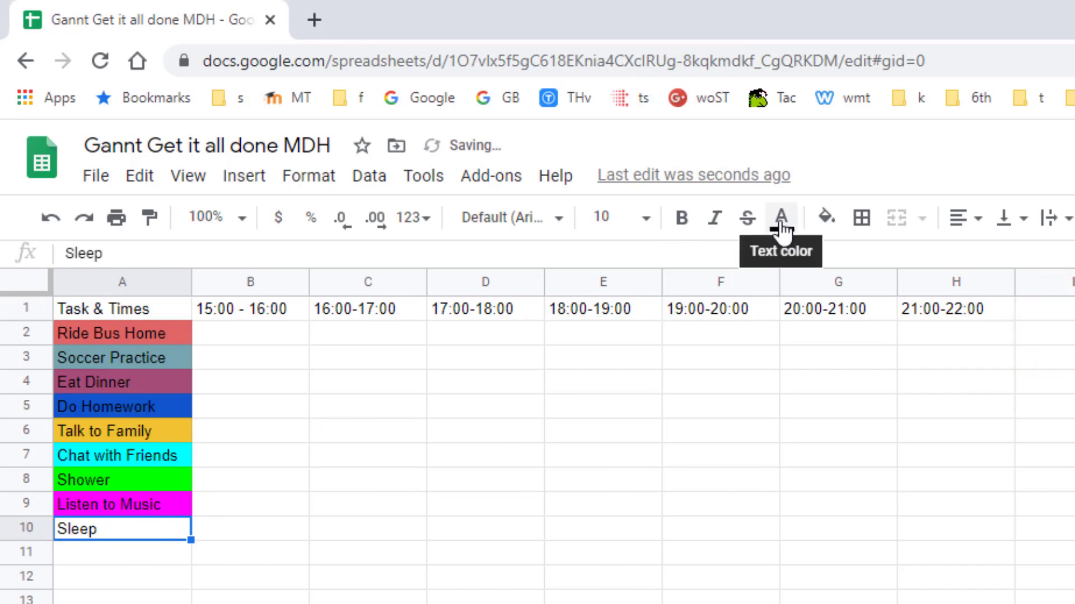
left_click(827, 218)
left_click(1015, 328)
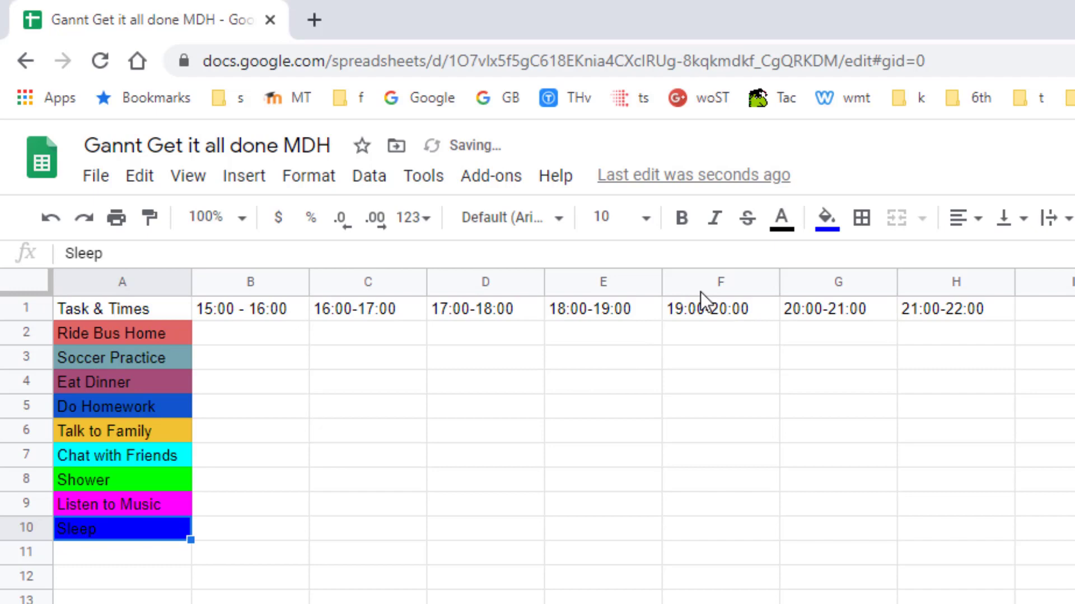
left_click(827, 220)
left_click(990, 327)
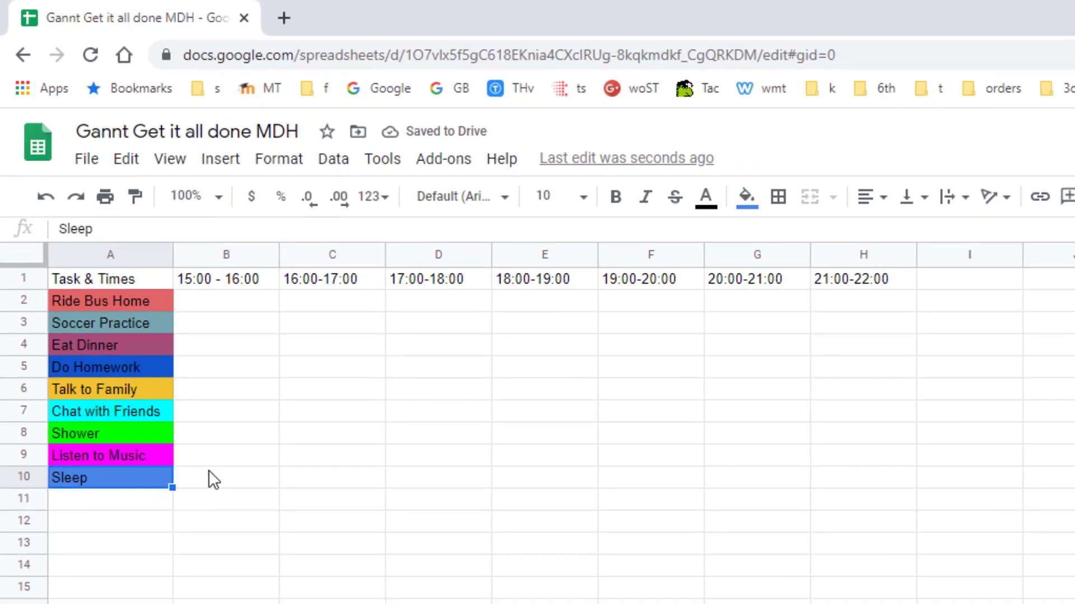
Step: Fill H10 cornflower blue to mark Sleep's 21:00-22:00 slot
left_click(195, 482)
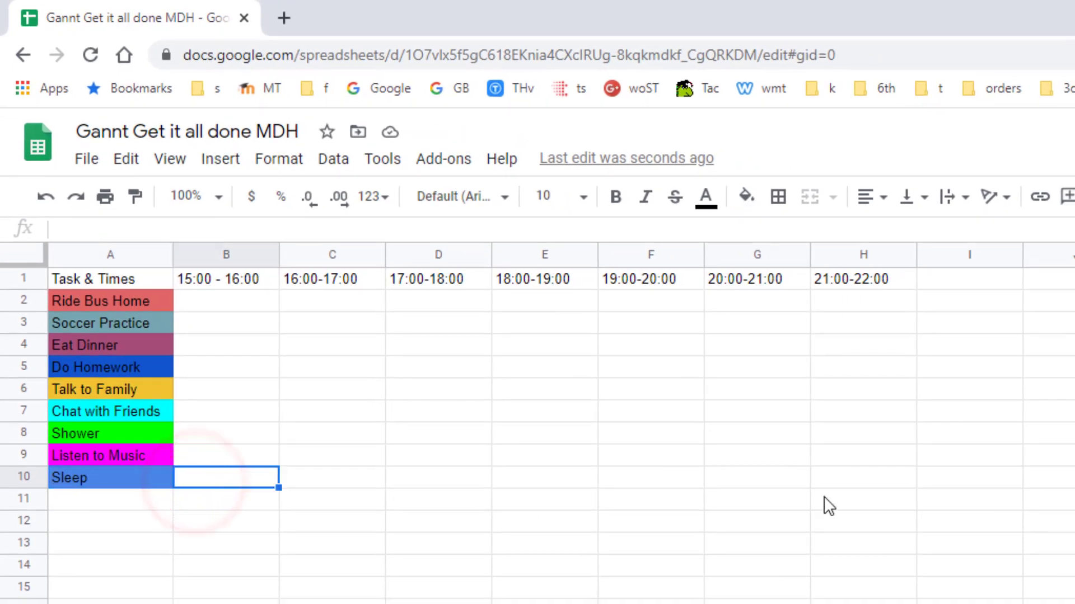
left_click(852, 476)
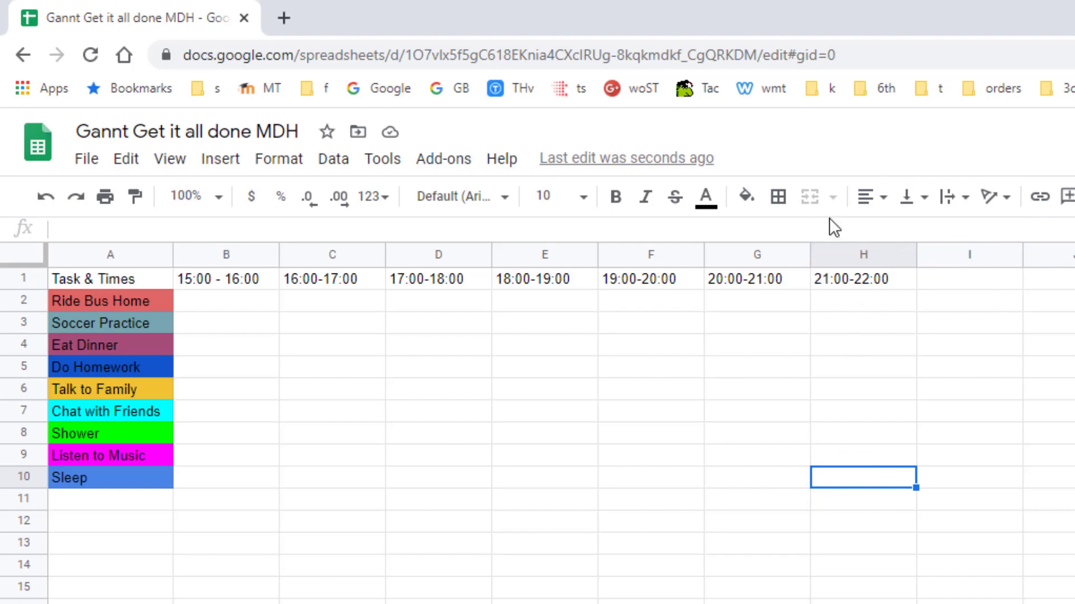
left_click(744, 197)
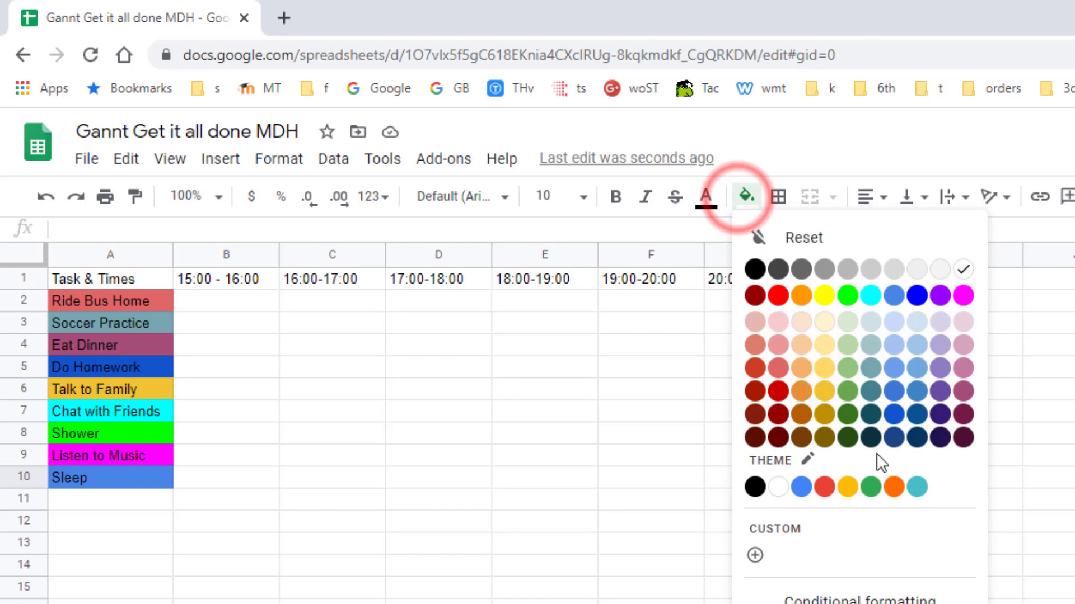
left_click(896, 303)
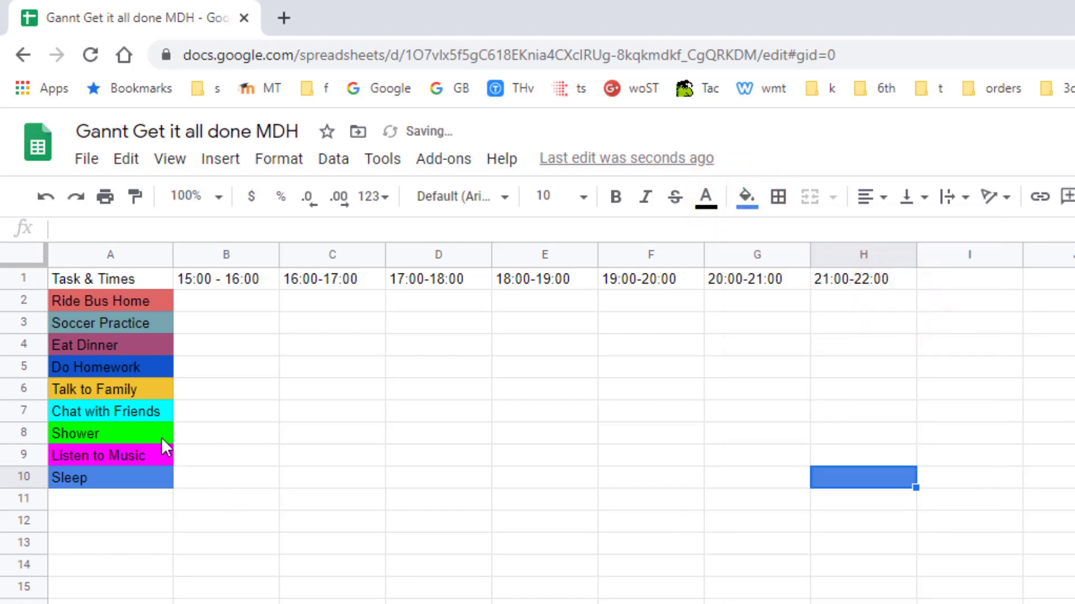
key("Left")
key("Left")
key("Left")
key("Up")
key("Up")
key("Up")
Step: Paint the task colours into B2 (Ride Bus Home), B7 (Chat with Friends) and D4 (Eat Dinner)
left_click(149, 302)
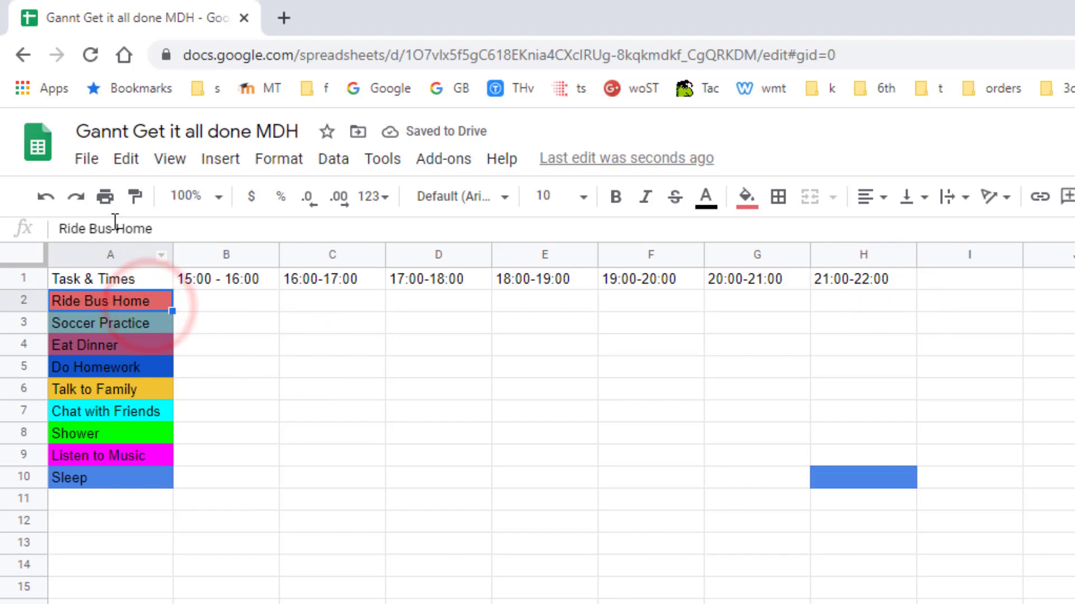
left_click(133, 197)
left_click(223, 301)
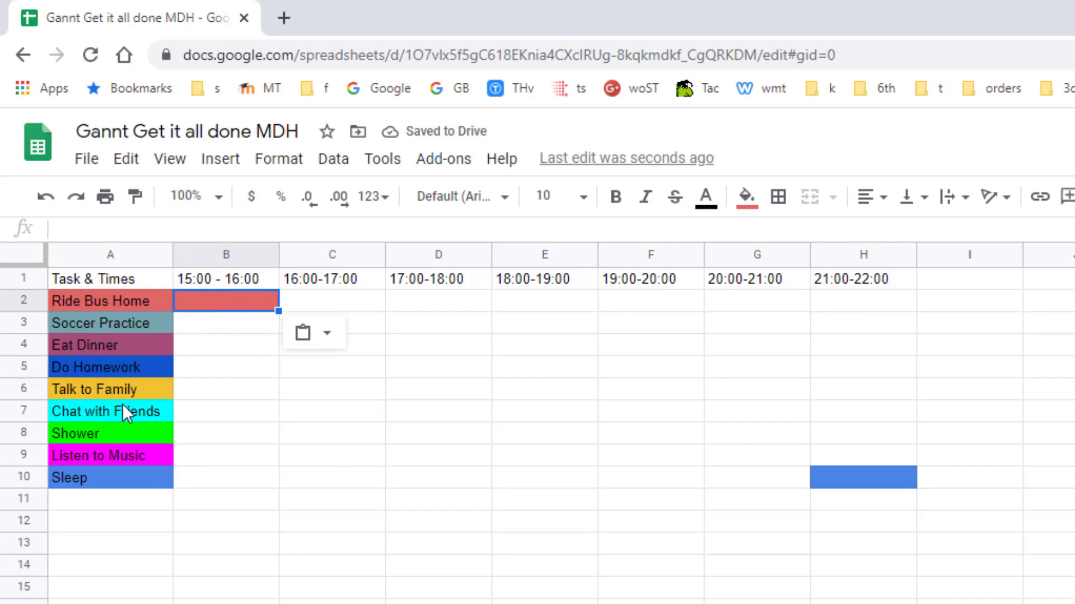
left_click(150, 414)
mouse_move(225, 254)
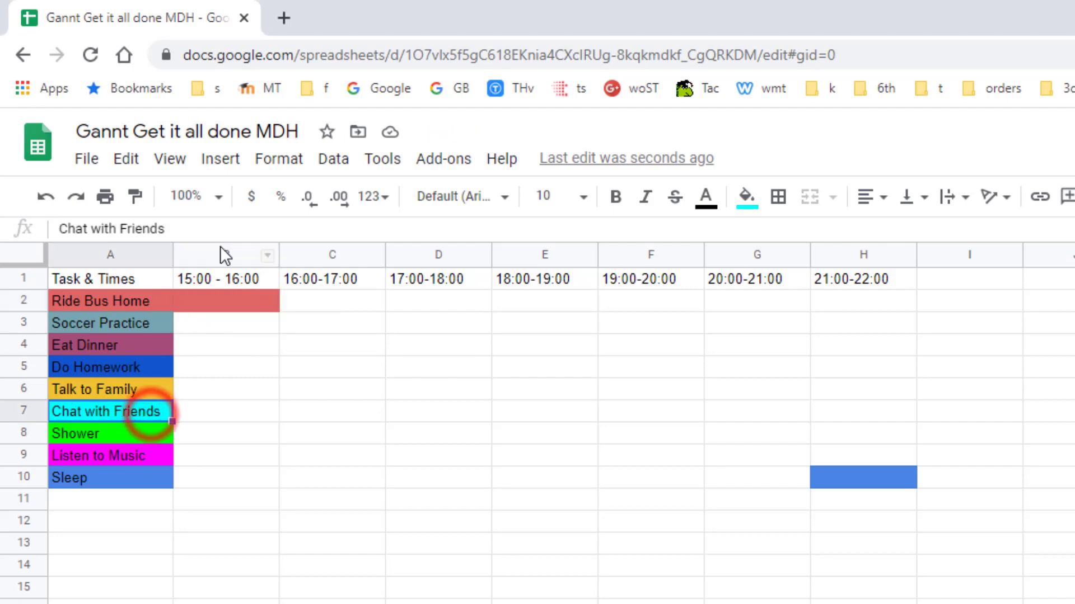
left_click(133, 197)
left_click(211, 418)
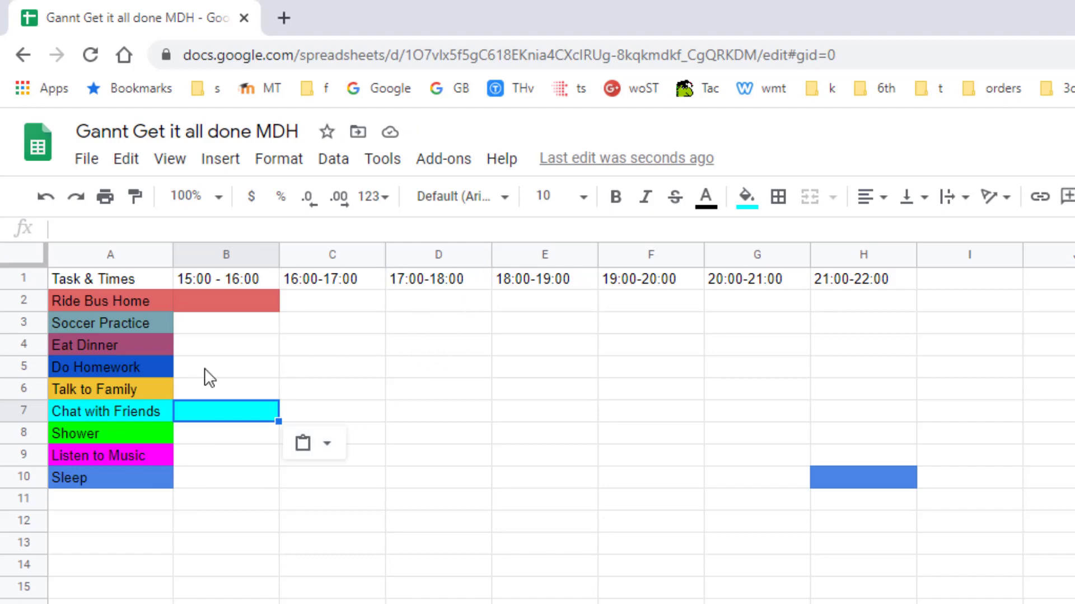
left_click(143, 351)
left_click(134, 196)
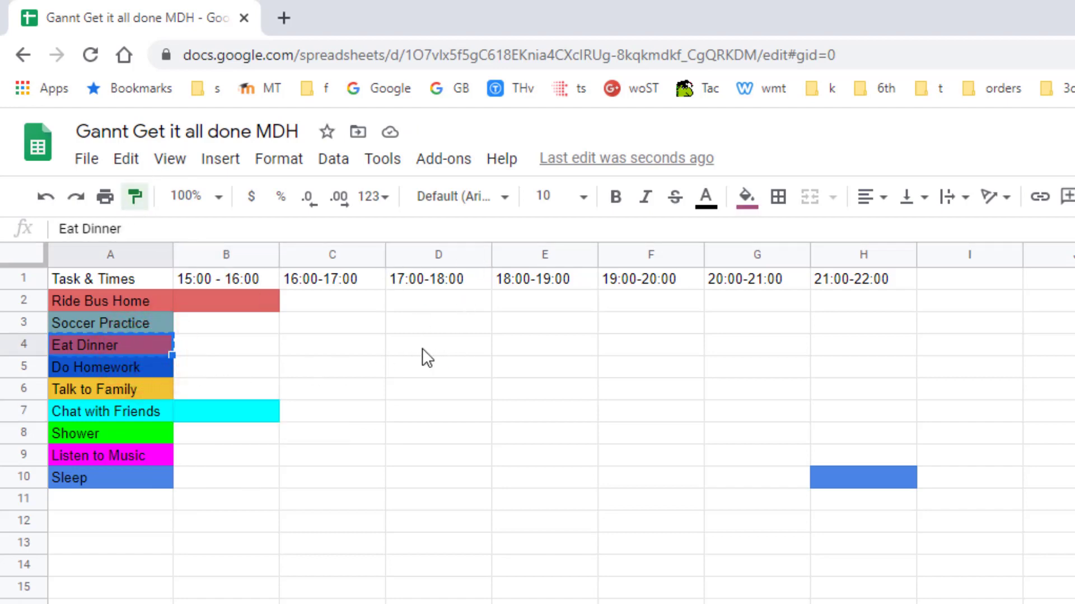
left_click(425, 347)
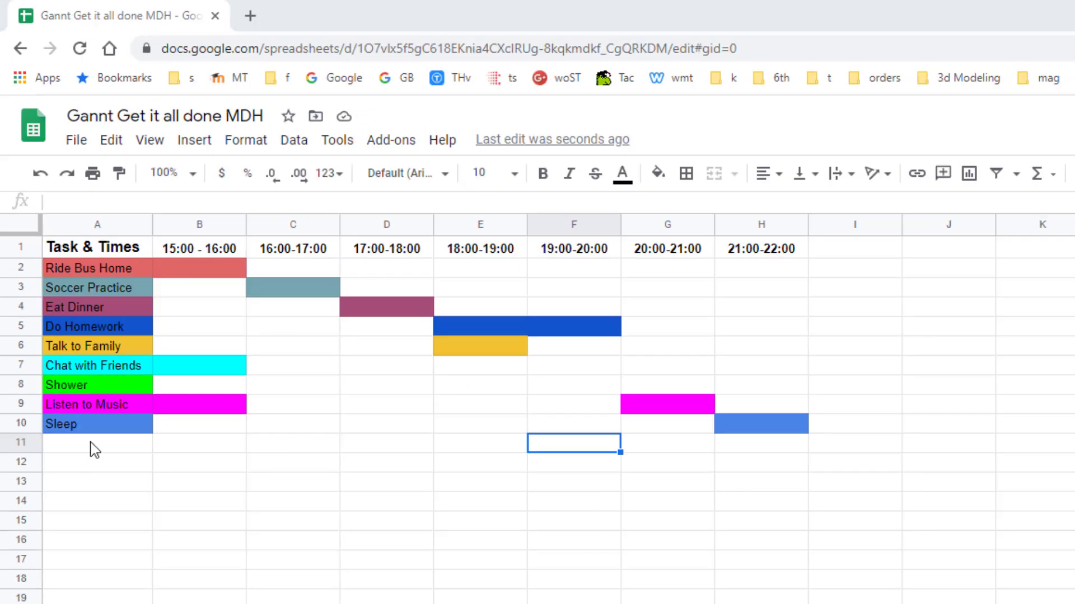
left_click(92, 446)
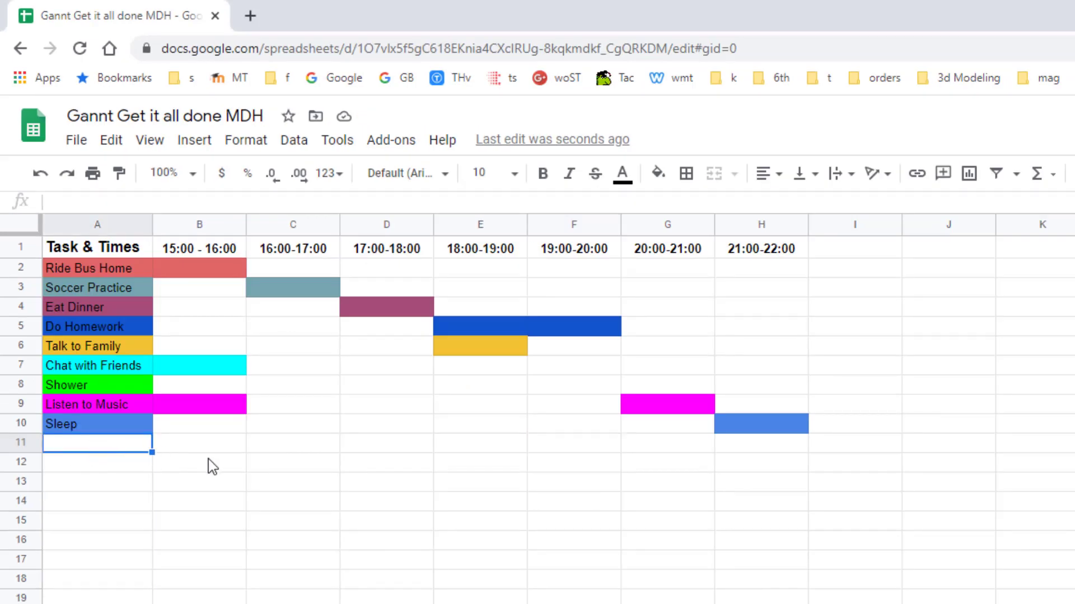
Step: Reset E6's fill, then paint Talk to Family's yellow onto E6 with Paint format
left_click(480, 352)
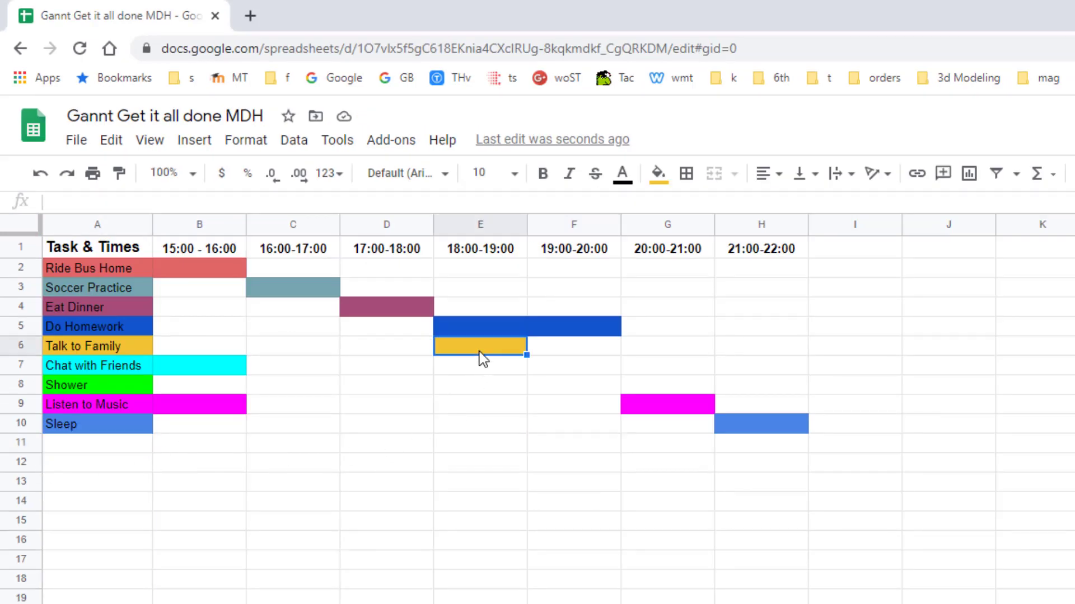
left_click(659, 174)
left_click(696, 216)
left_click(504, 404)
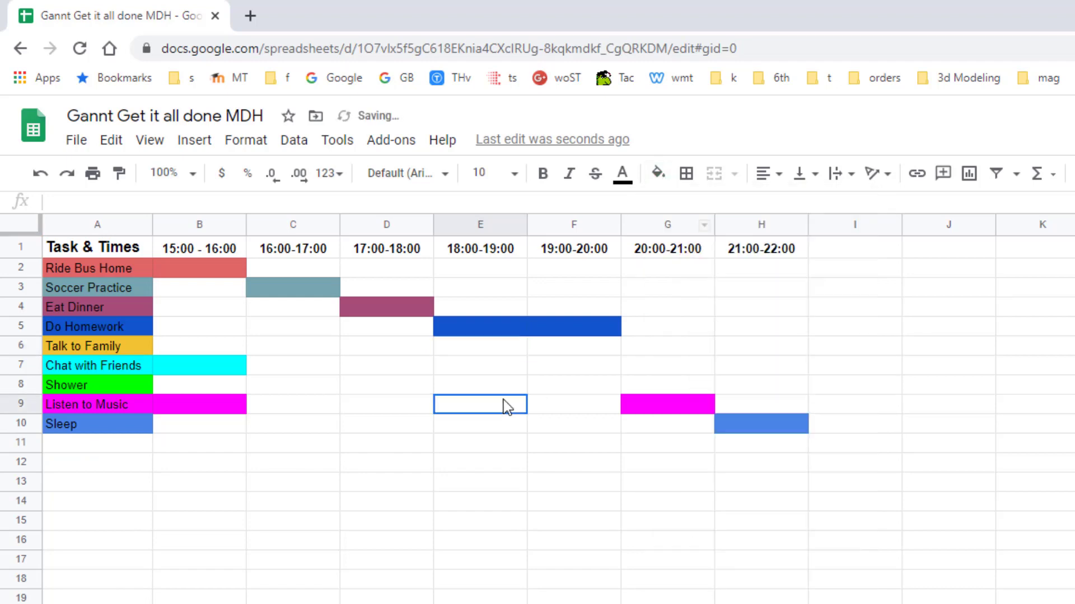
left_click(114, 350)
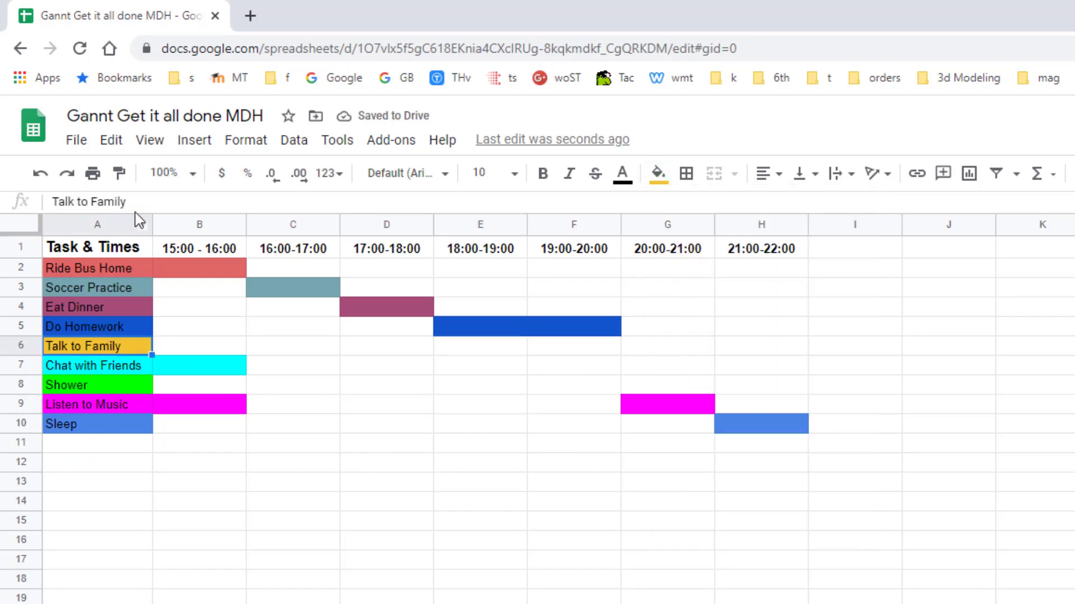
left_click(119, 173)
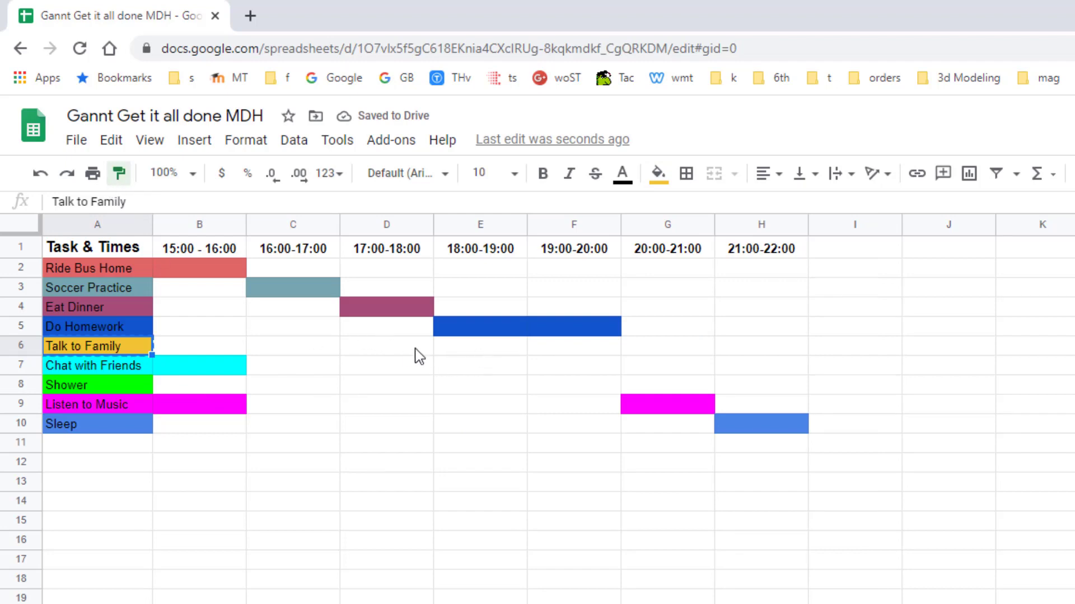
left_click(473, 353)
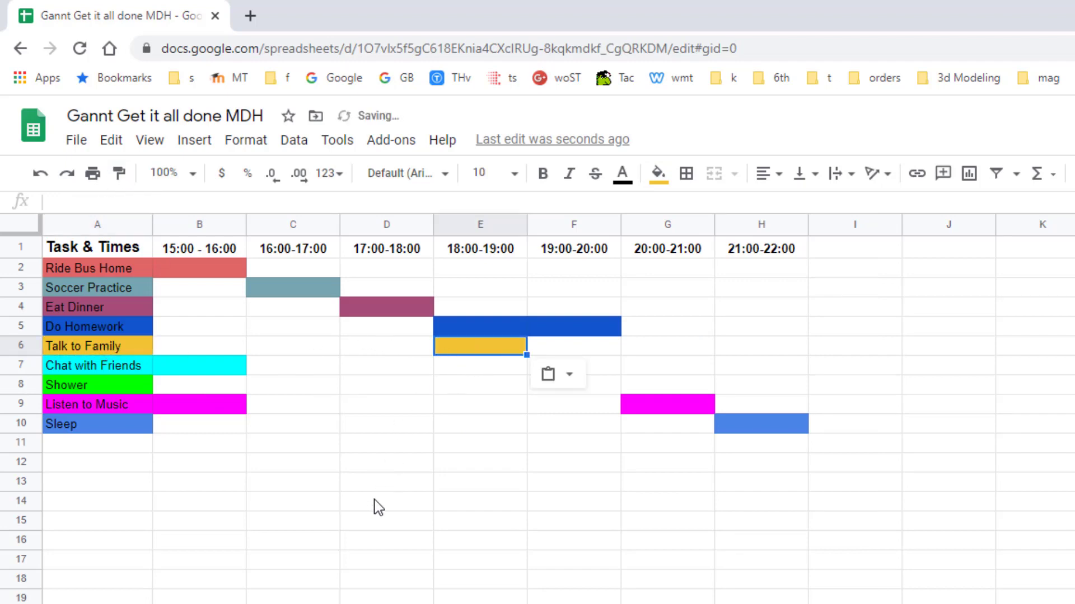
left_click_drag(207, 269, 812, 271)
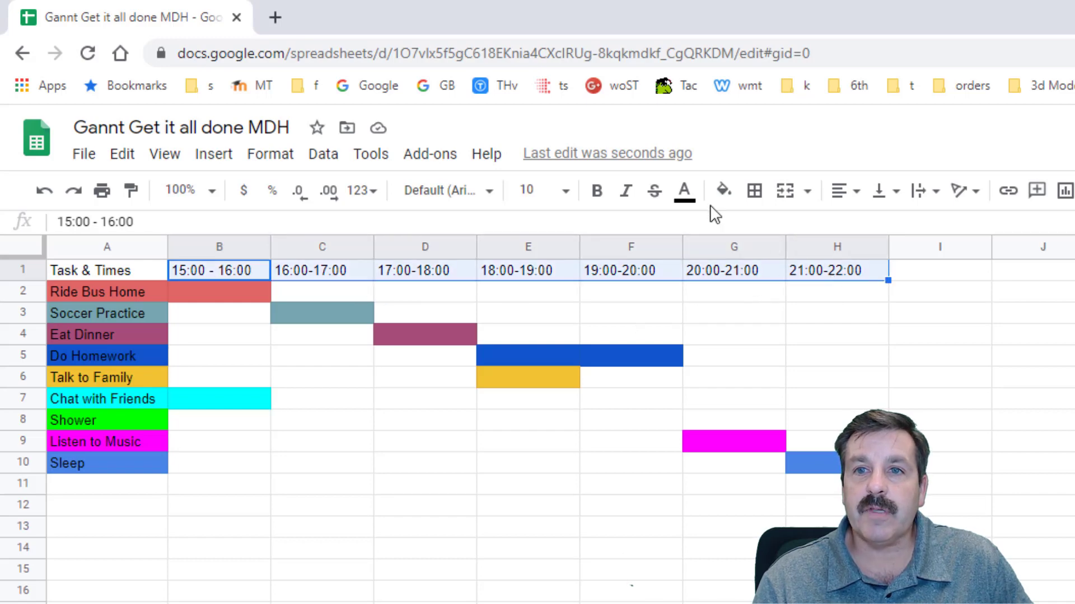
Step: Shade the B1:H1 hour headers light purple, bold them and centre them
left_click(723, 190)
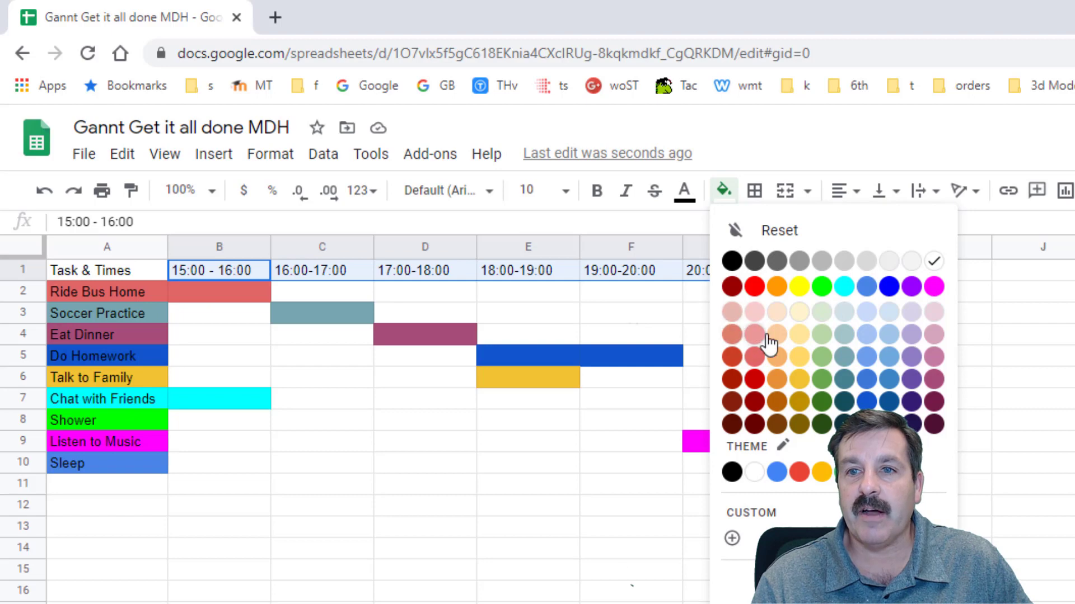
left_click(910, 334)
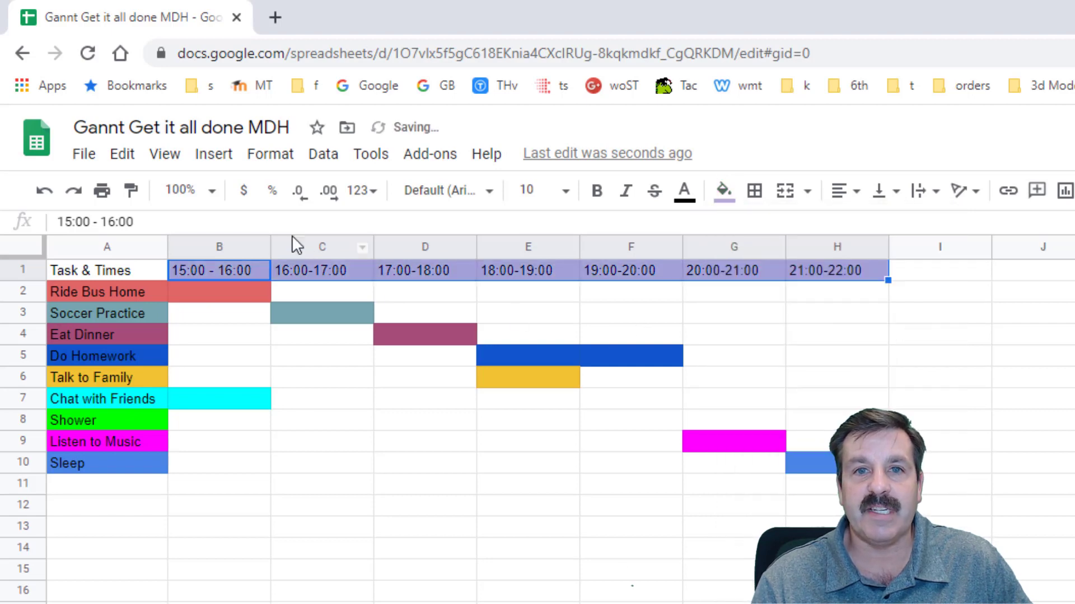
left_click(598, 198)
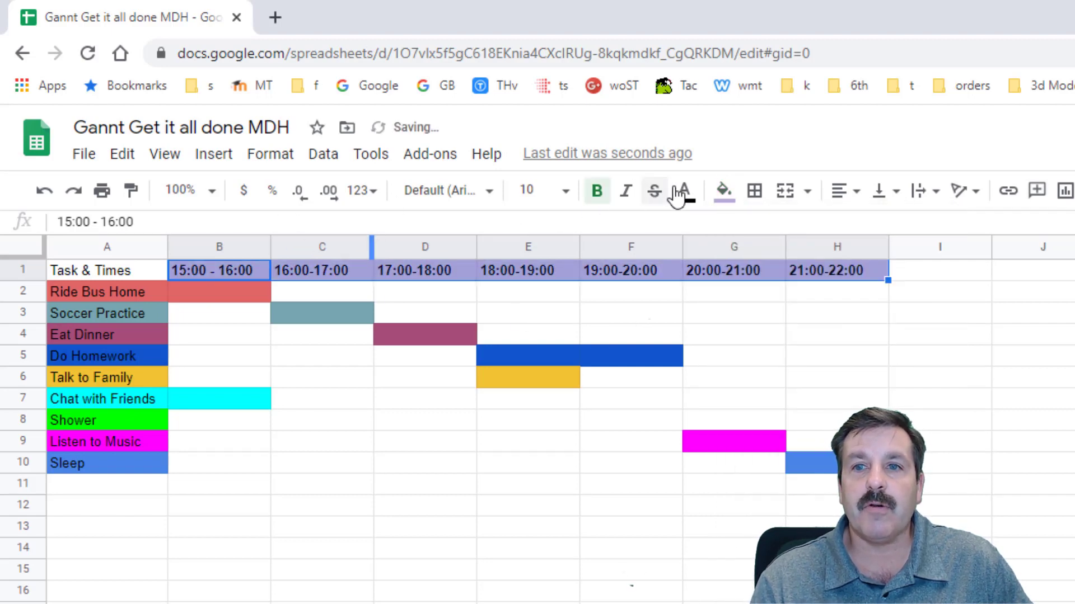
left_click(842, 191)
left_click(864, 226)
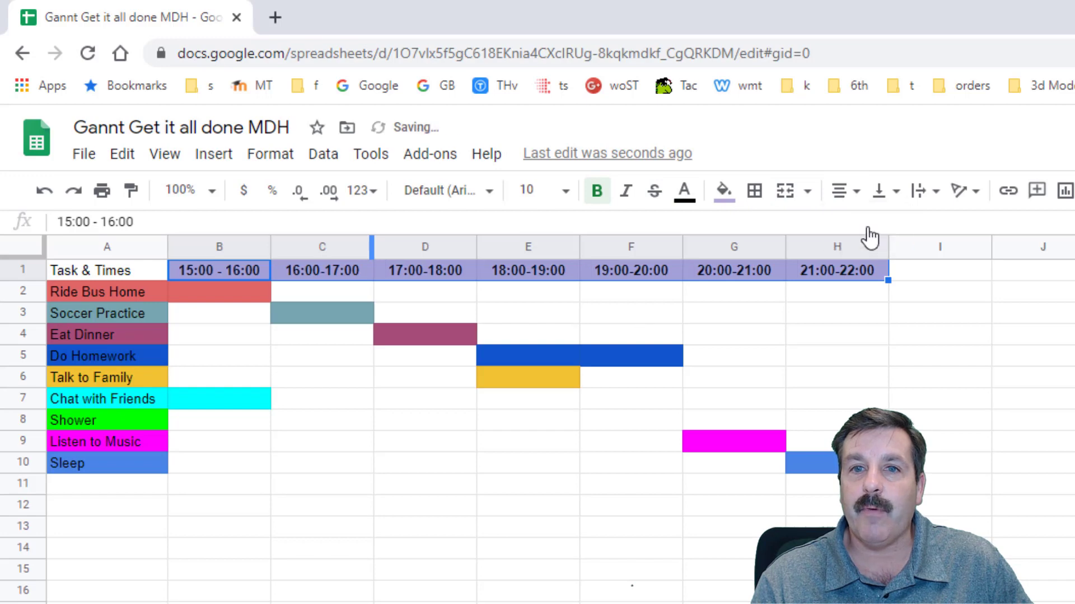
left_click(220, 410)
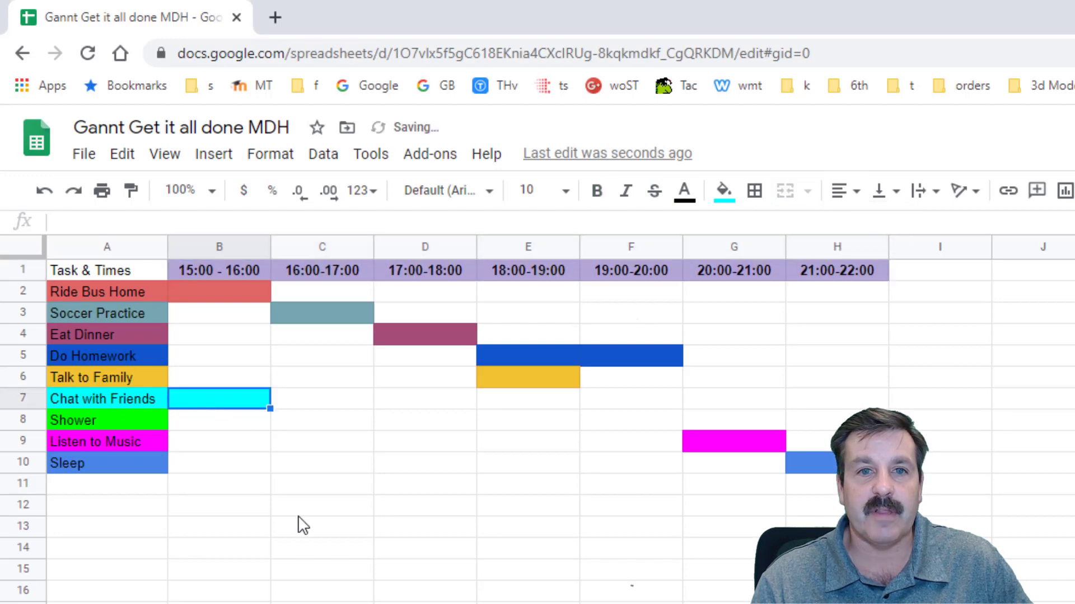
Step: Make Task & Times in A1 bold at font size 12
left_click(112, 274)
left_click(585, 198)
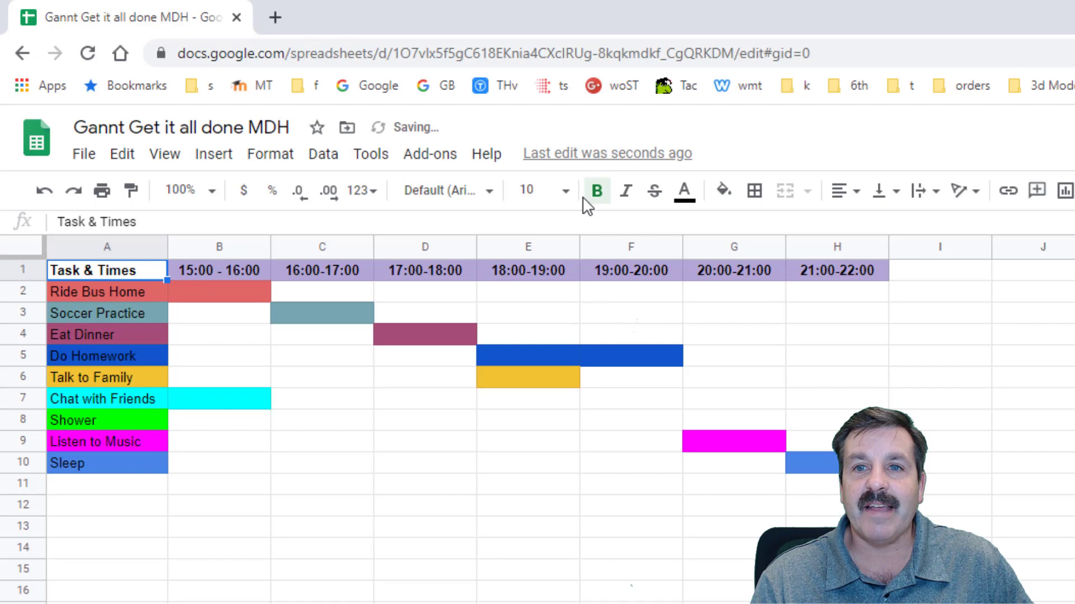
left_click(565, 191)
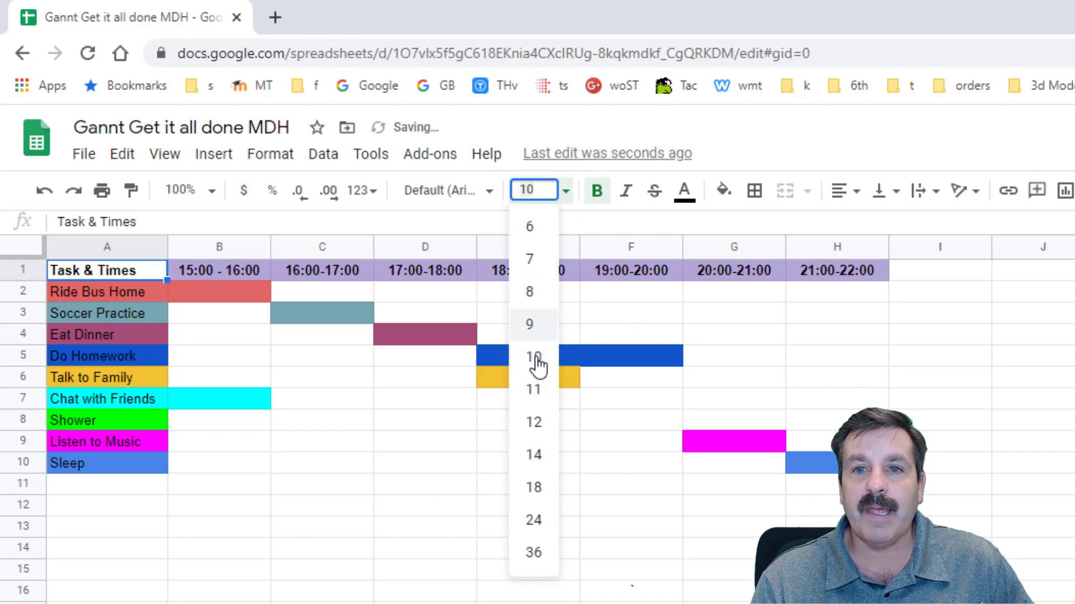
left_click(535, 422)
left_click(213, 359)
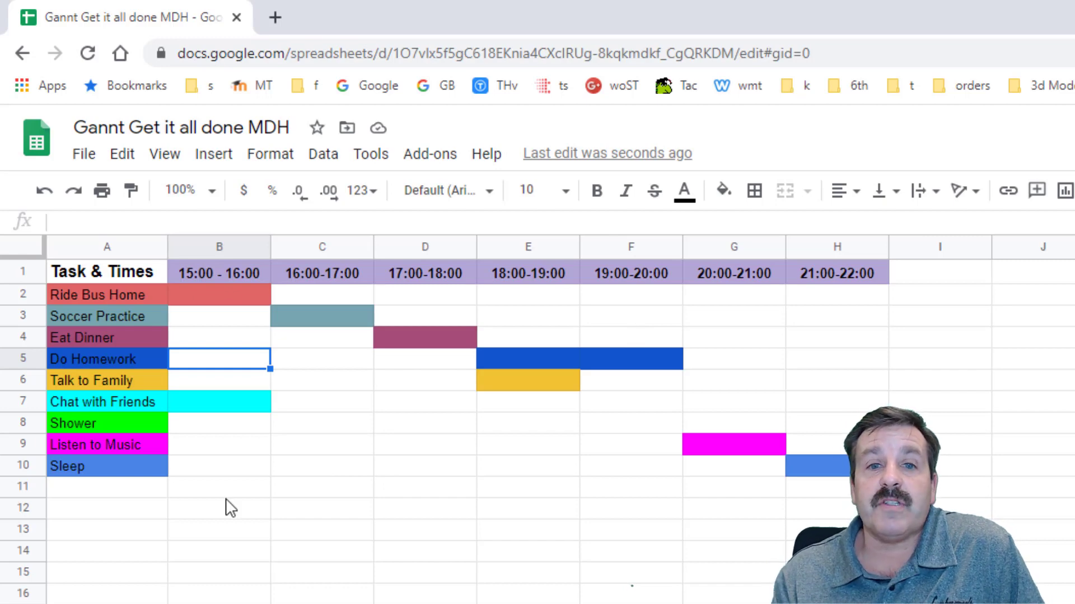
Step: Copy the Listen to Music label's magenta fill from A9 onto B9 with Paint format
left_click(139, 449)
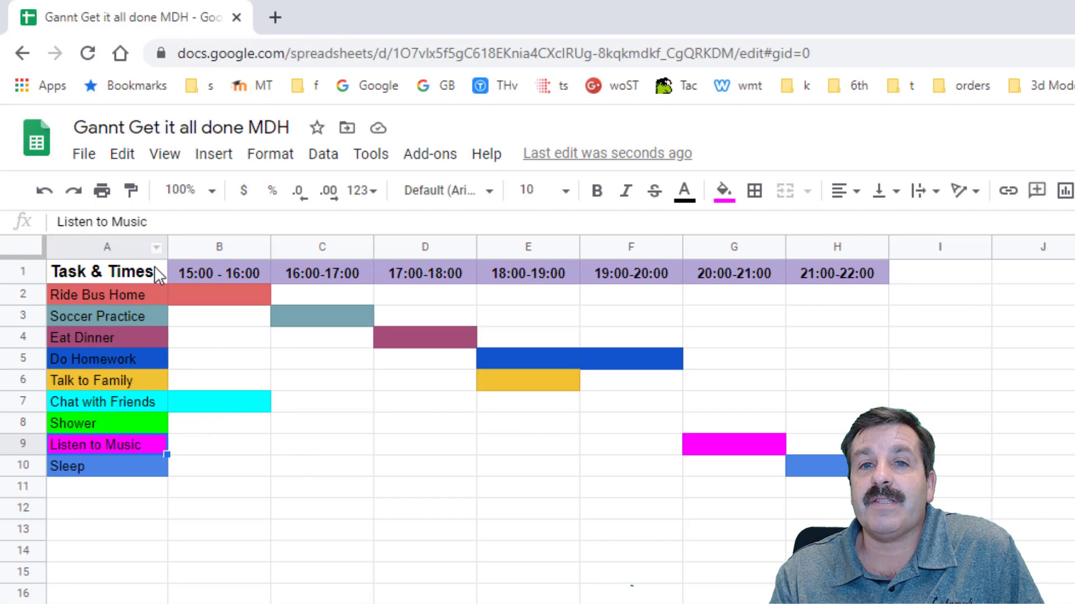
left_click(131, 190)
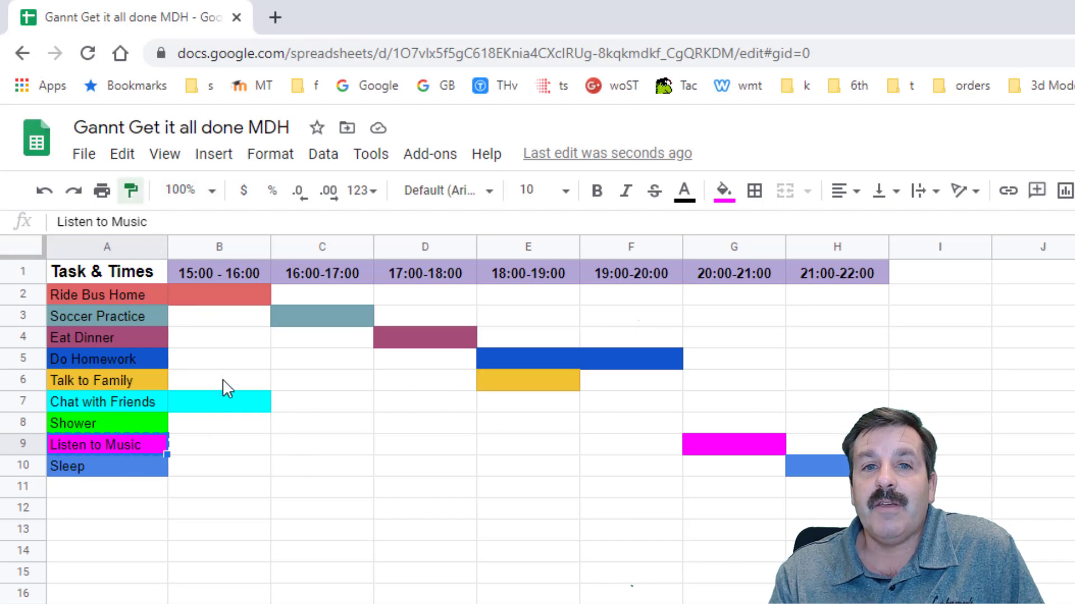
left_click(234, 451)
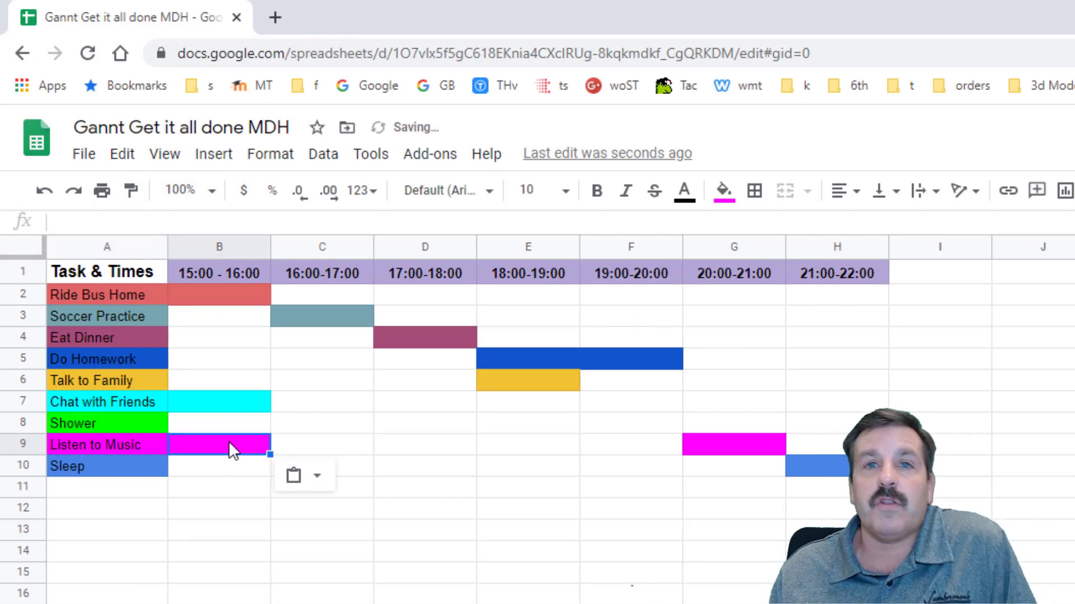